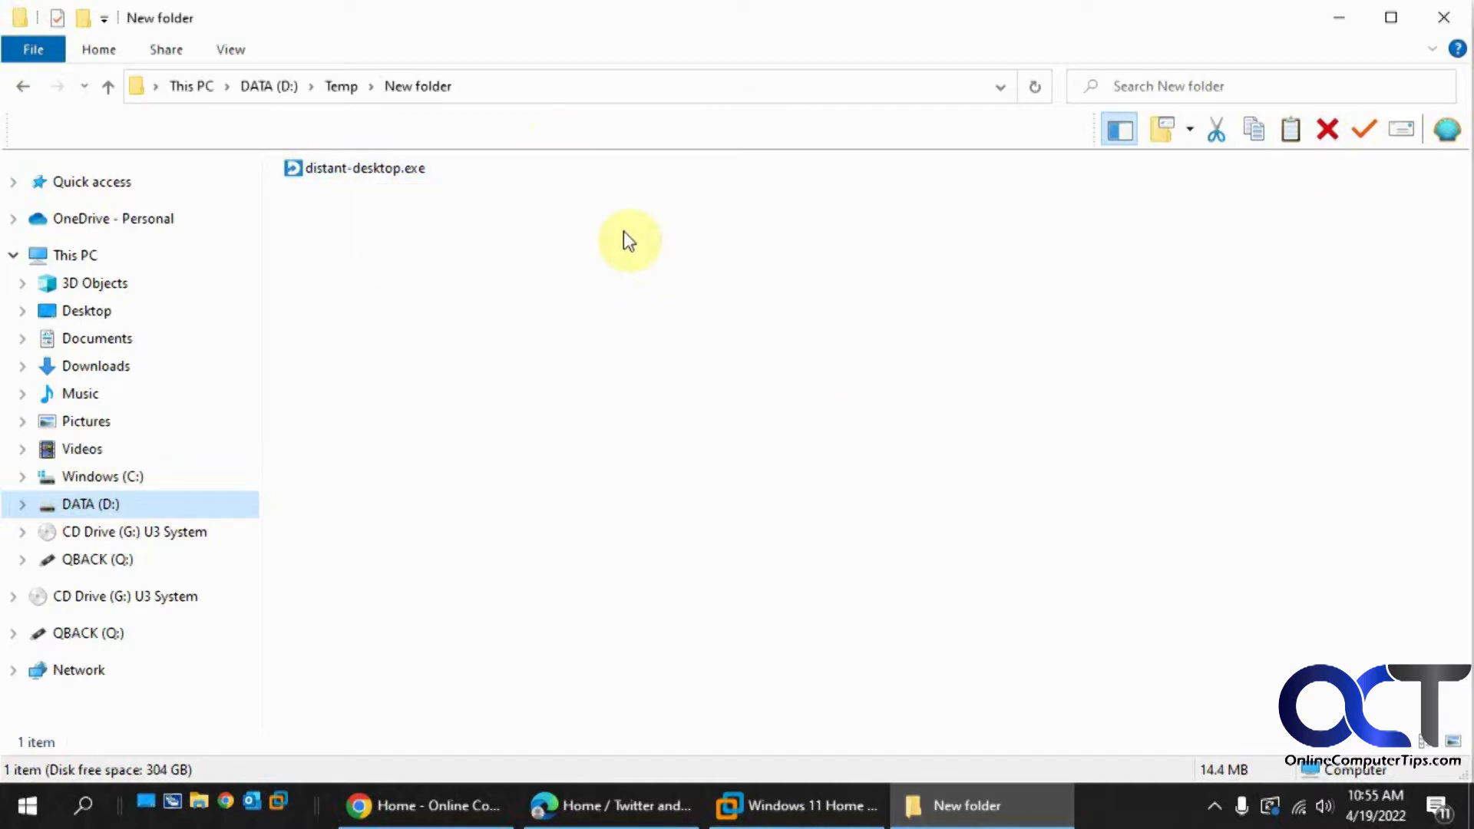
Switch to the Windows 11 Home virtual machine and run distant-desktop.exe from its desktop, allowing it to make changes.
click(813, 802)
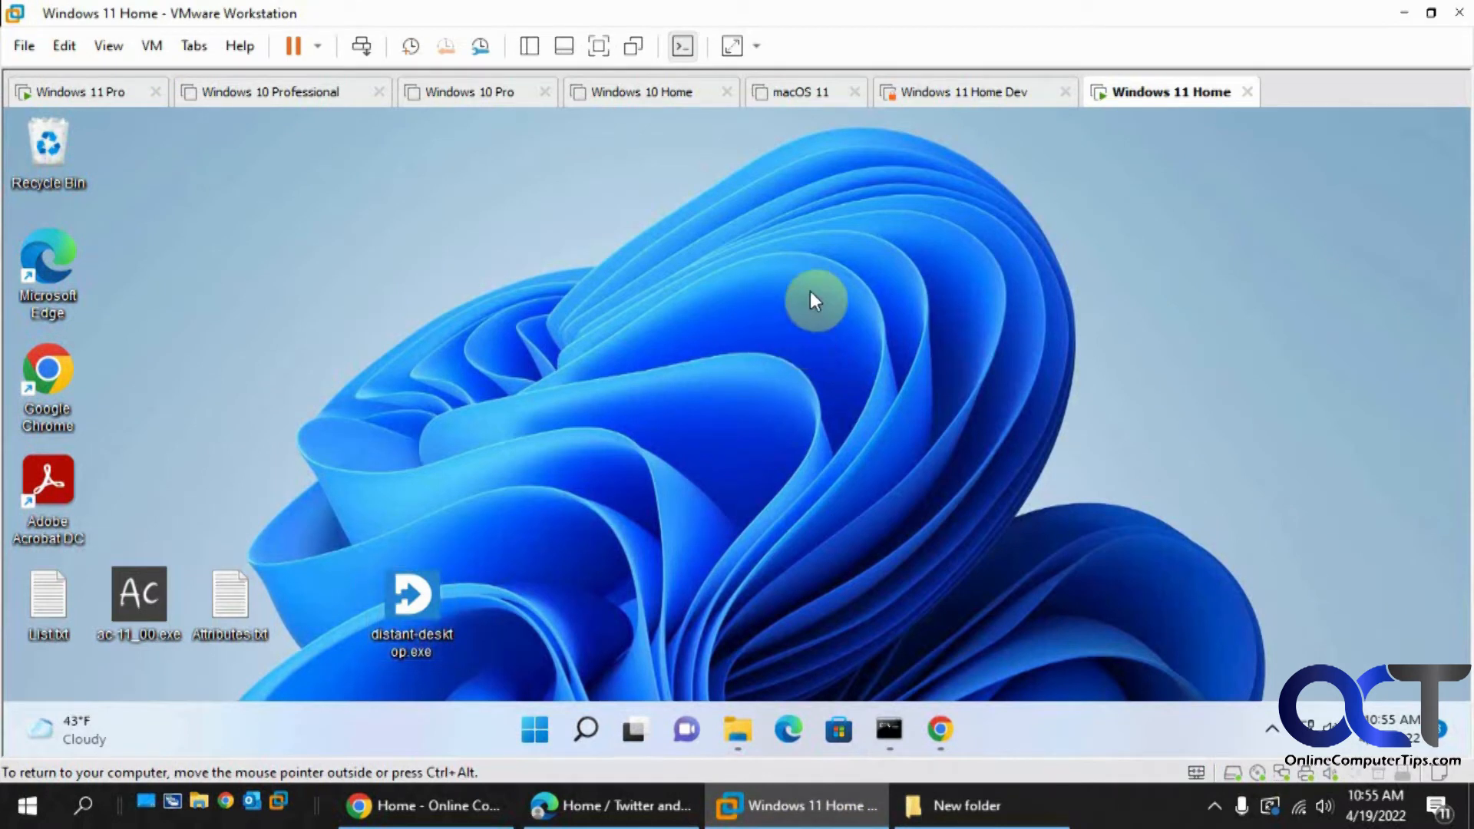
click(410, 611)
mouse_move(423, 606)
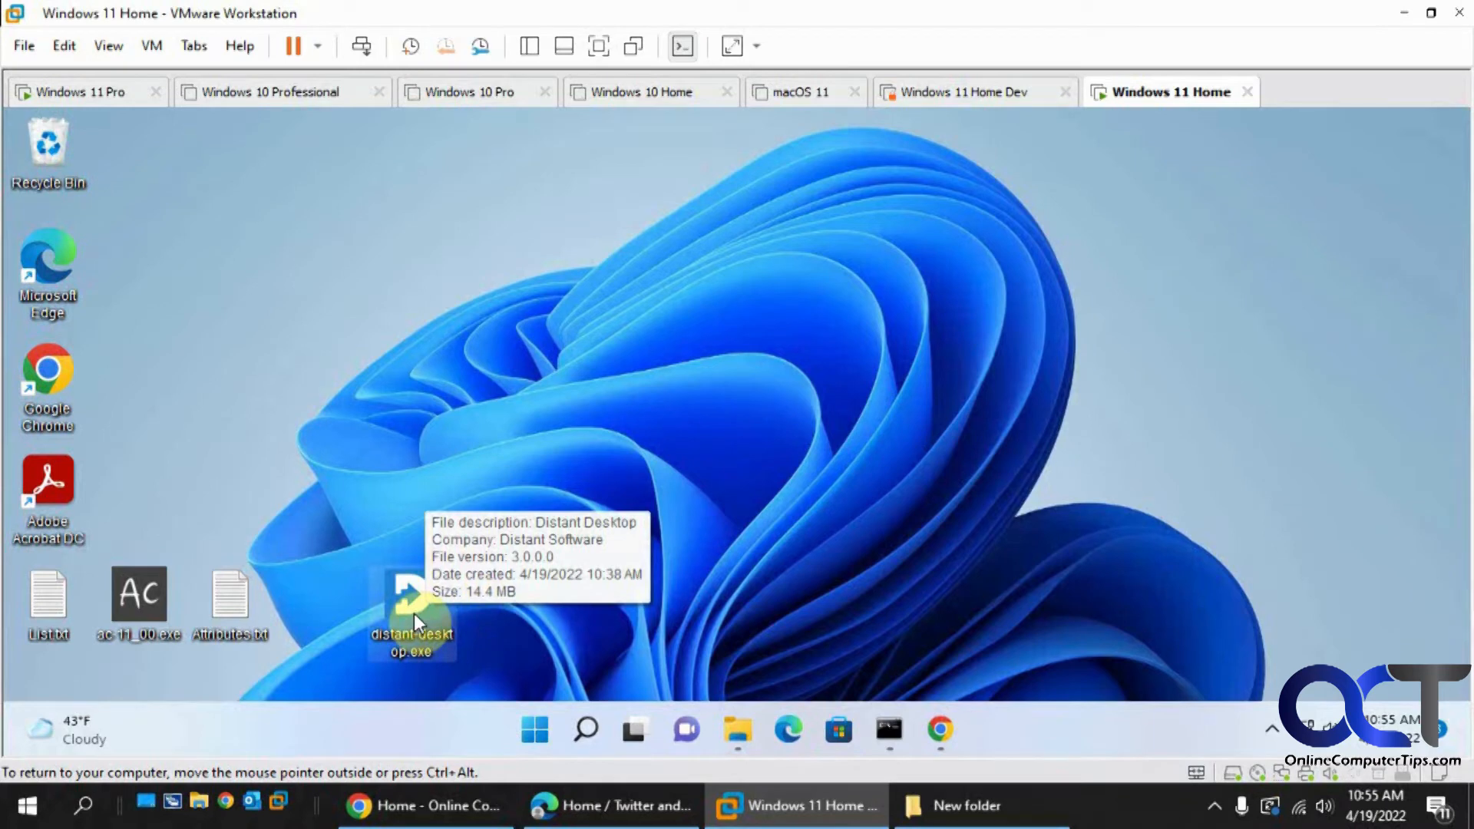
double_click(413, 615)
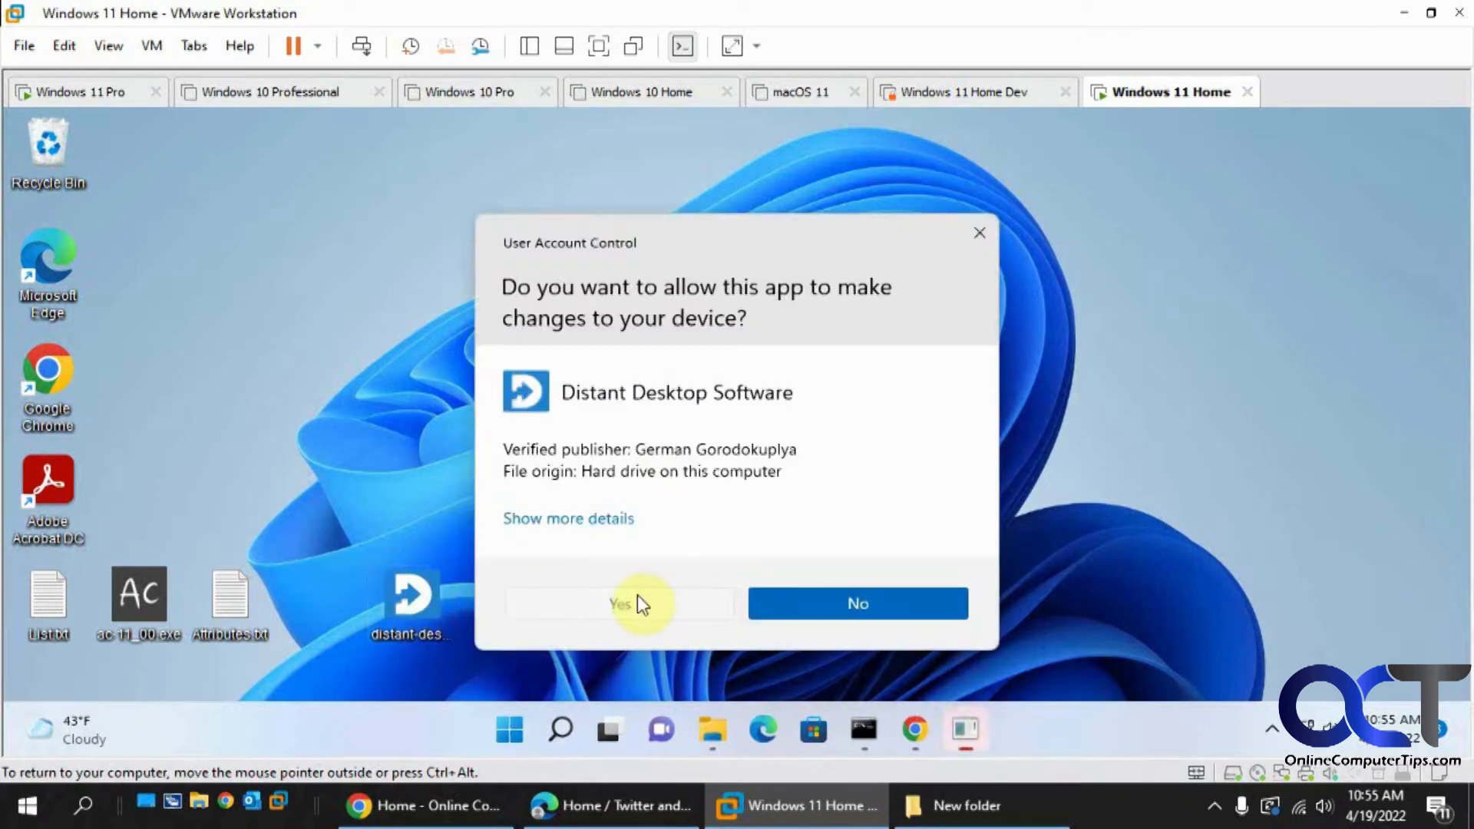
click(637, 599)
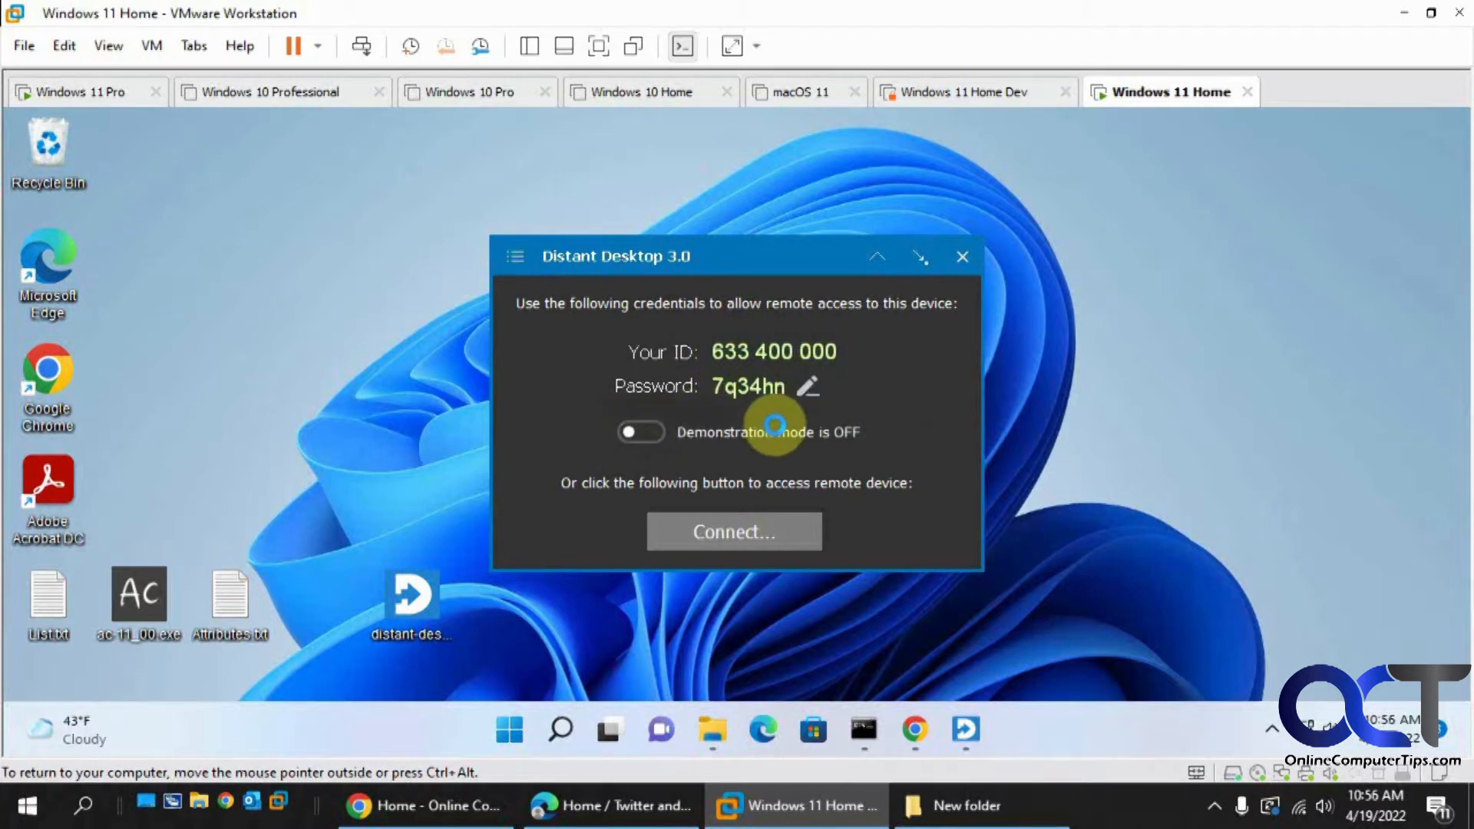
click(727, 431)
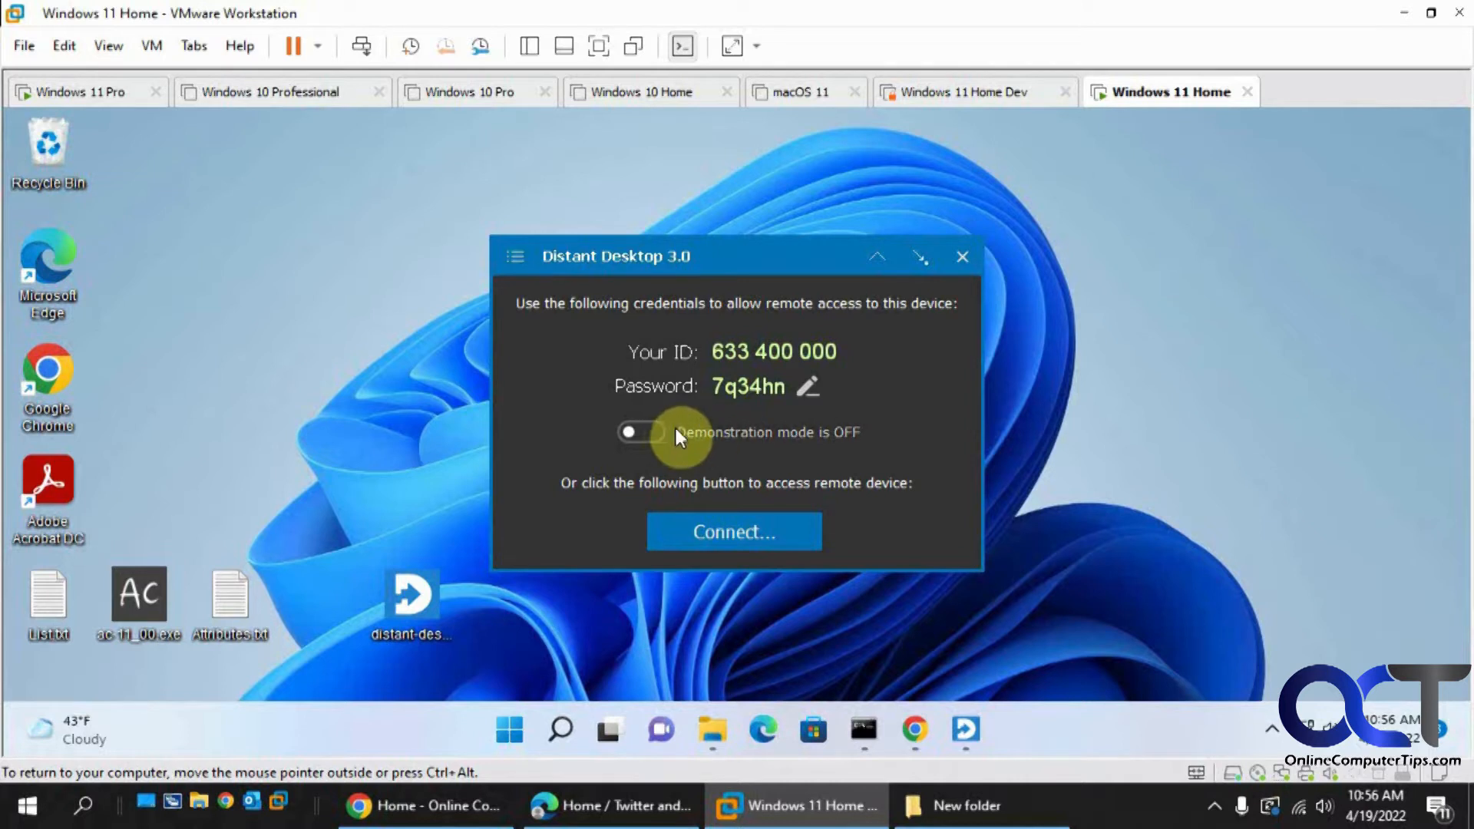
Review the main menu options and the Set Password dialog with random password generation turned off, leaving without saving.
click(512, 254)
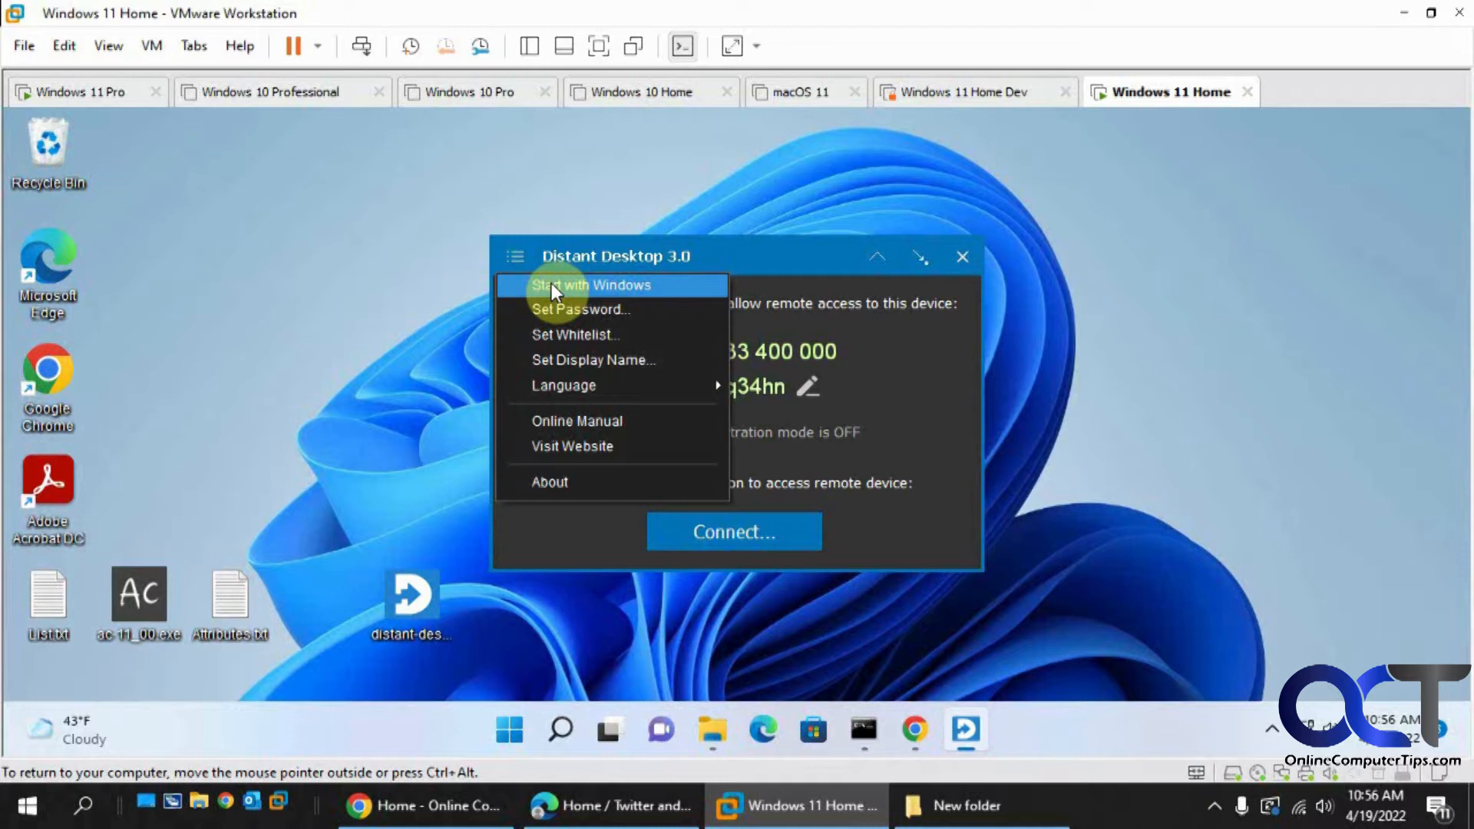
click(888, 392)
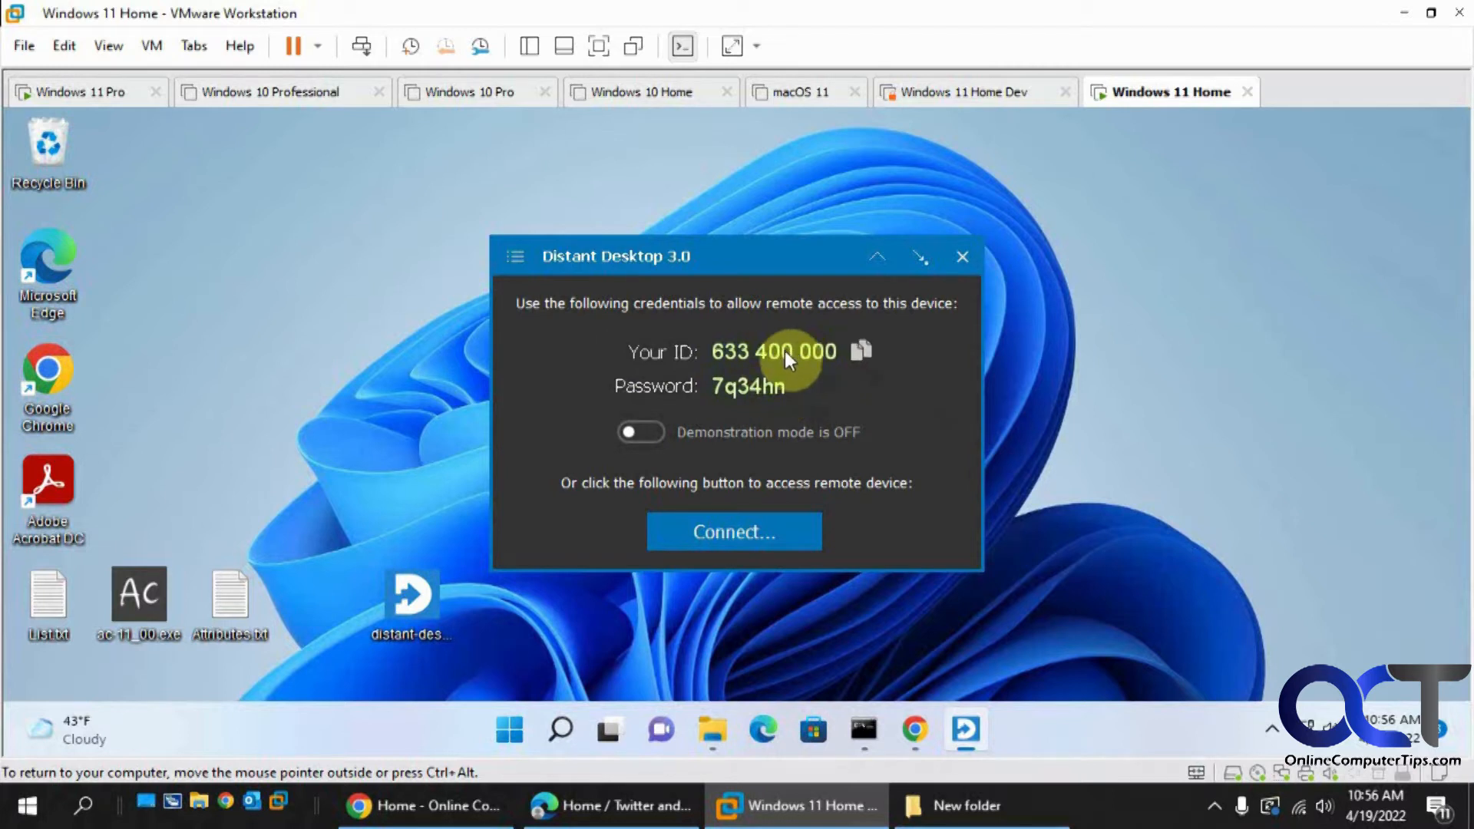
click(513, 267)
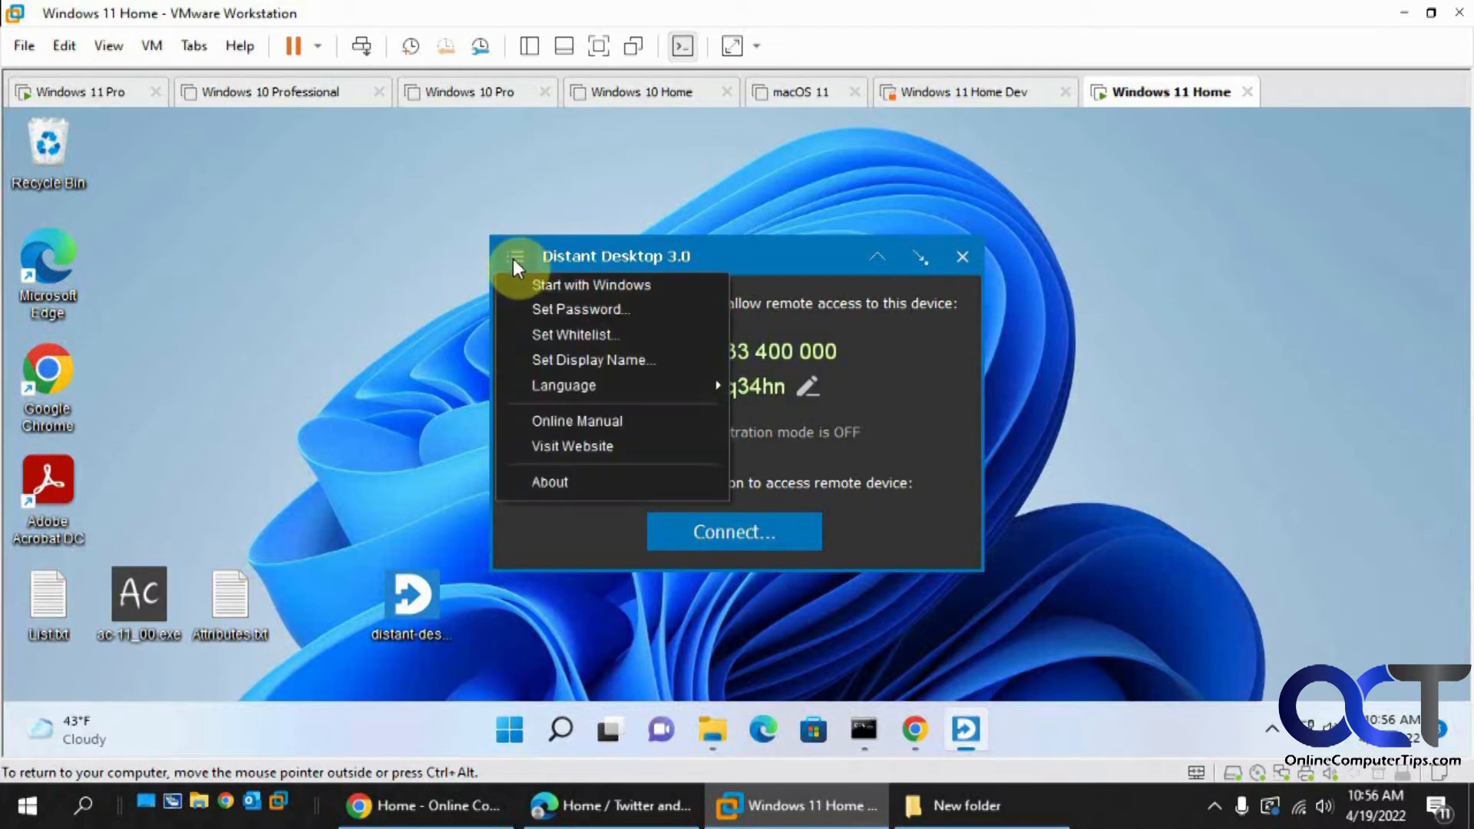
click(541, 308)
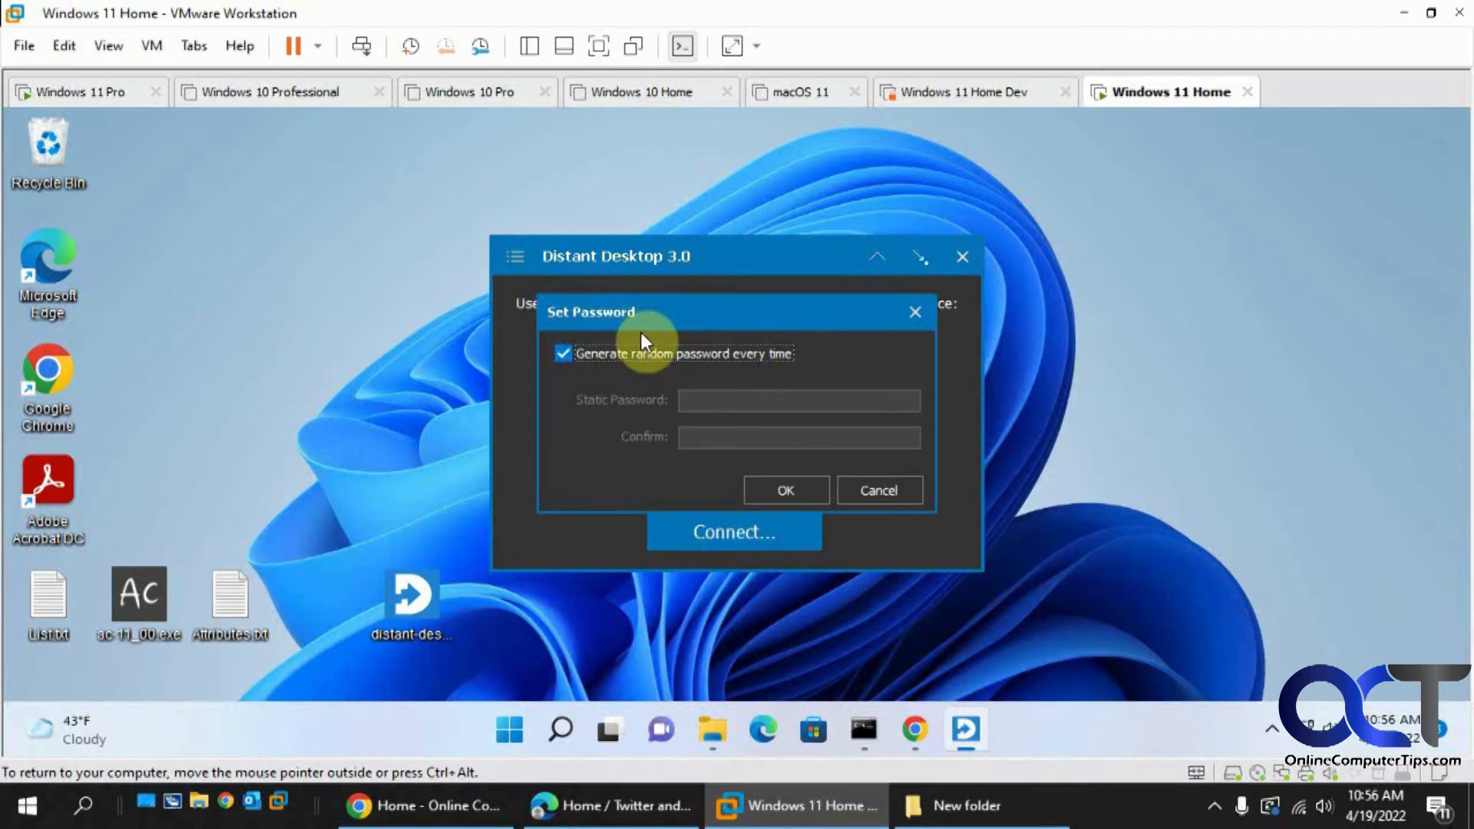
click(611, 353)
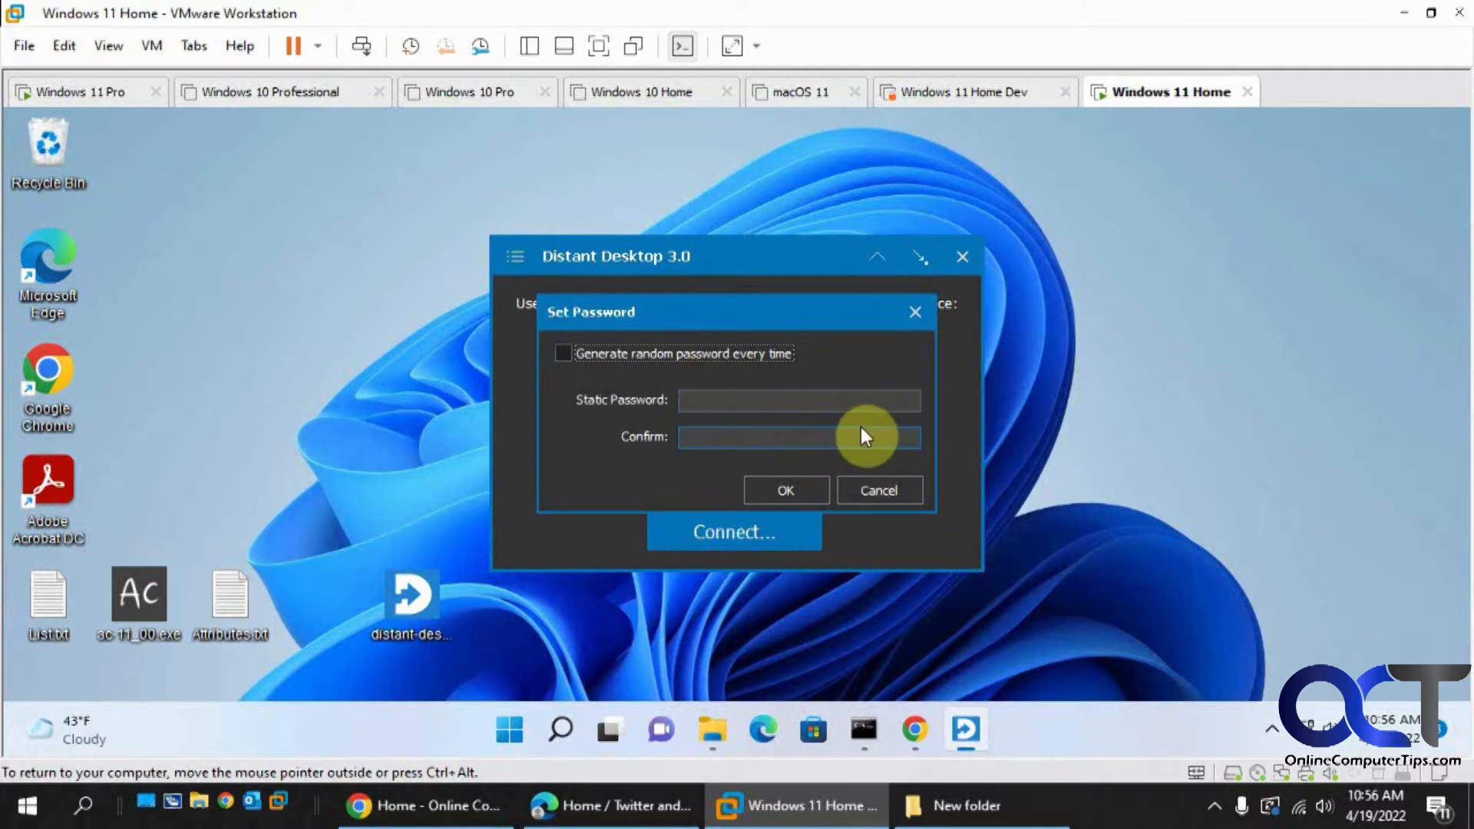
click(862, 483)
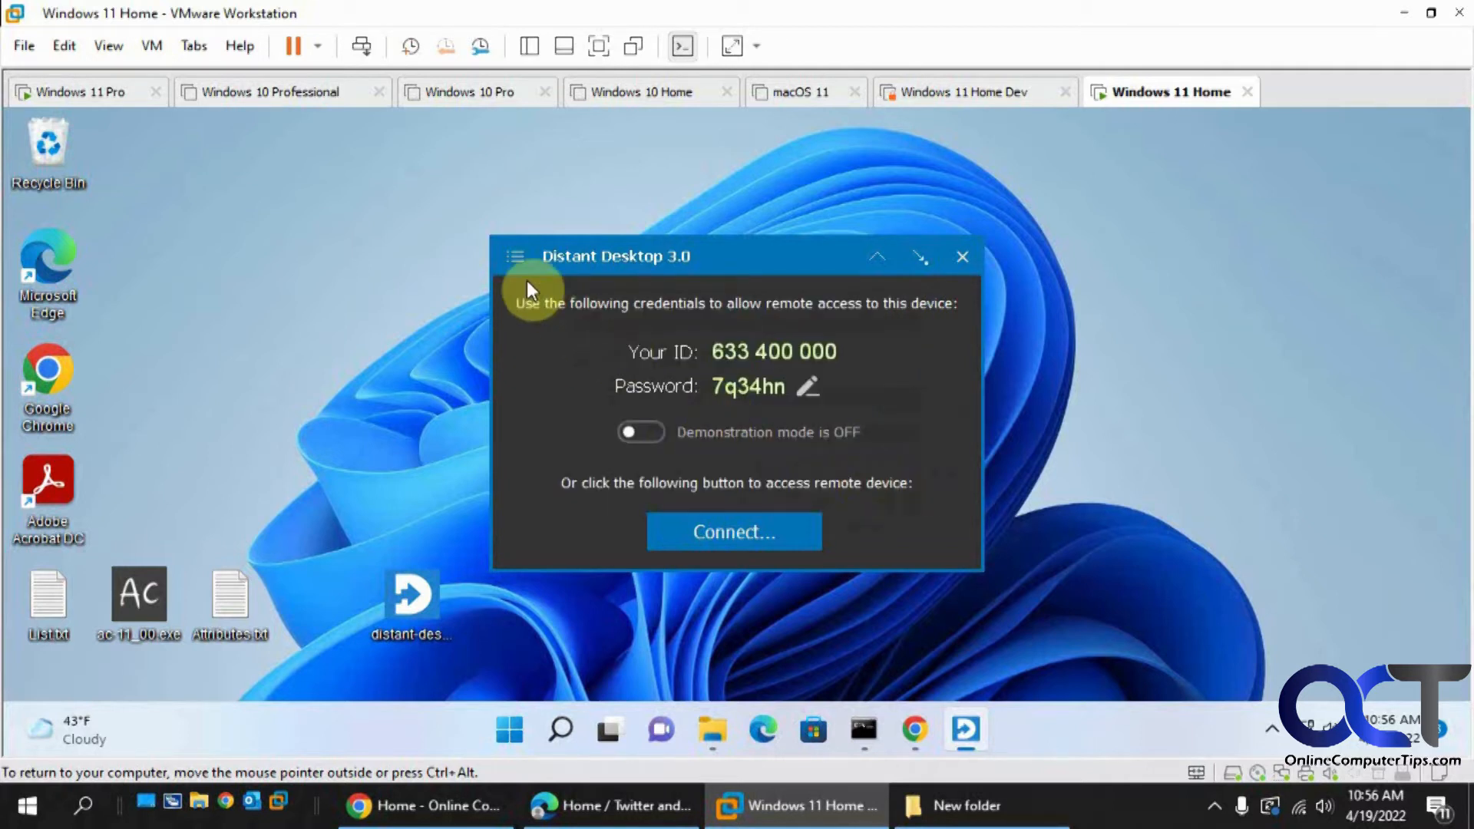
View the Set Display Name dialog and leave it without saving.
click(515, 258)
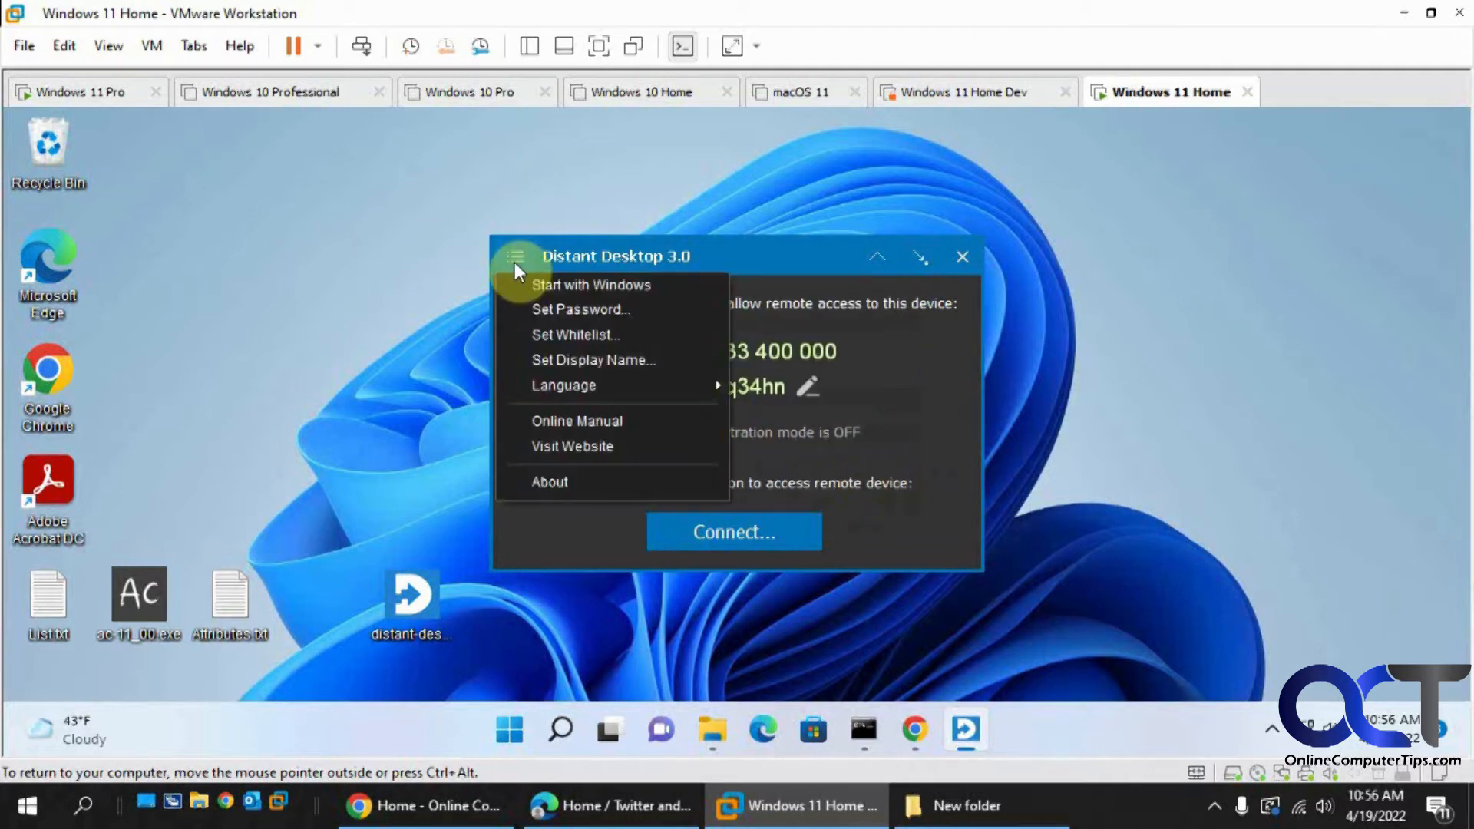
click(571, 358)
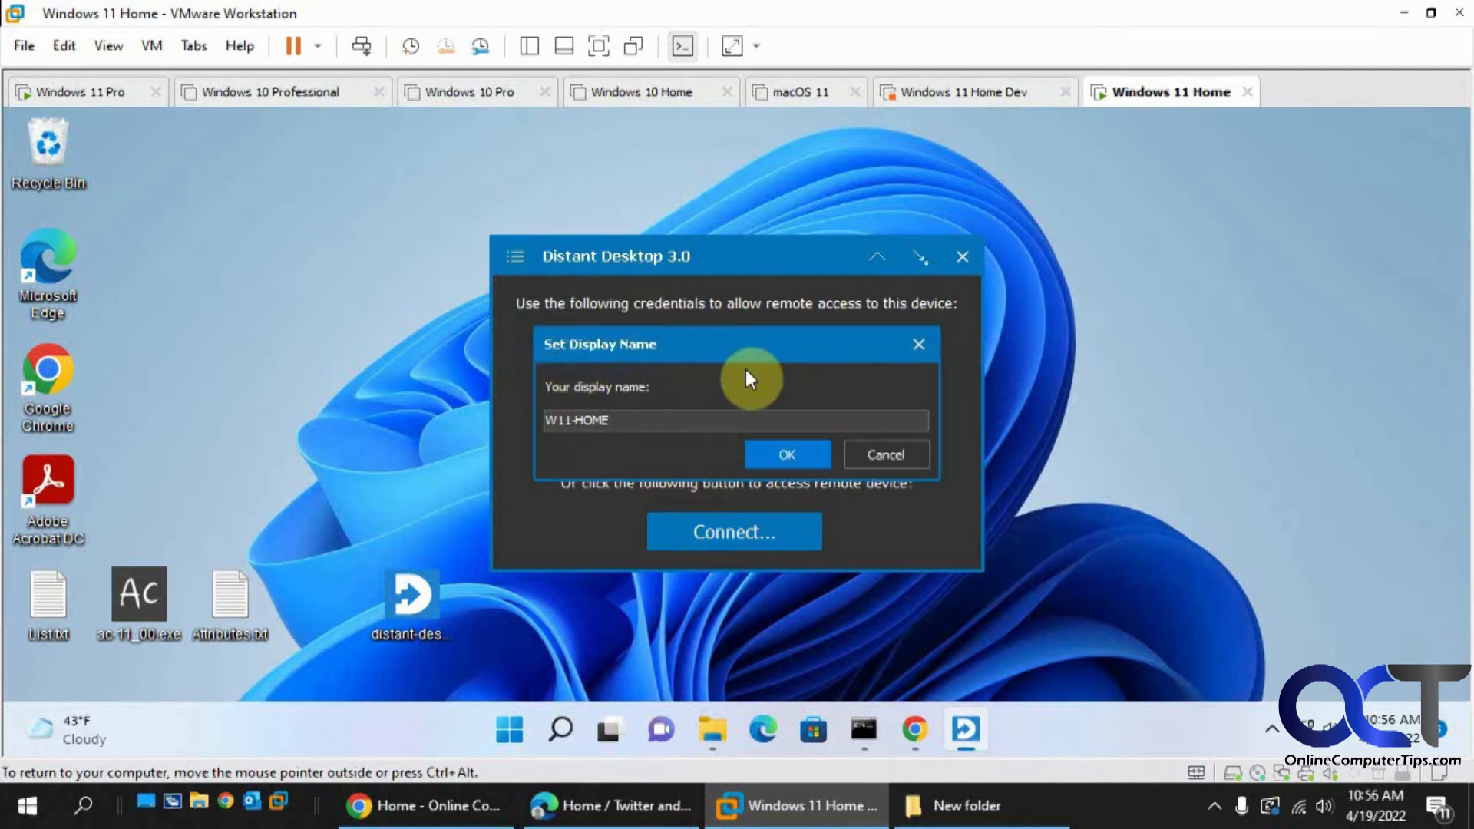
click(875, 459)
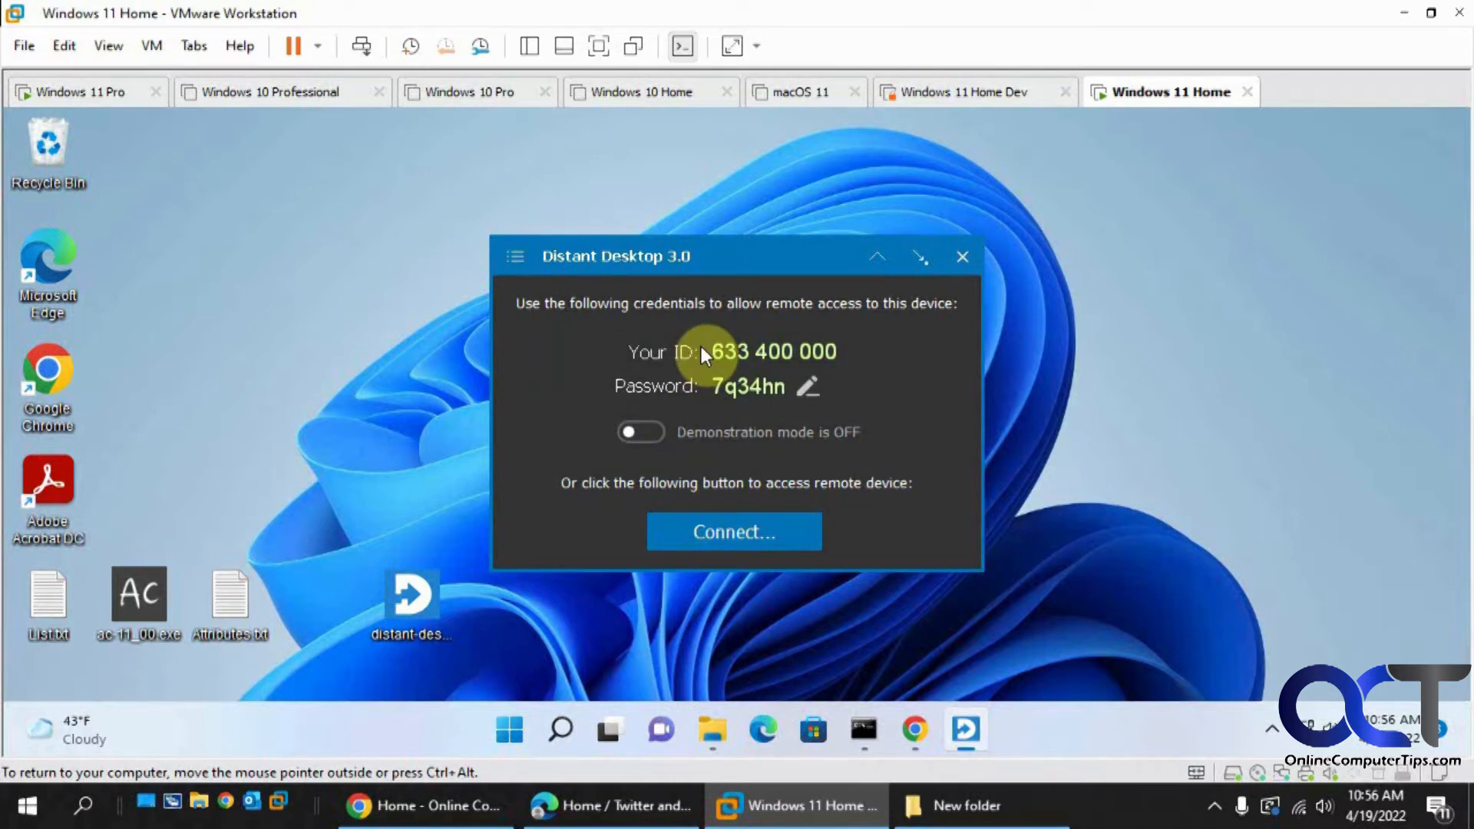
Copy the virtual machine's Distant Desktop ID.
mouse_move(775, 362)
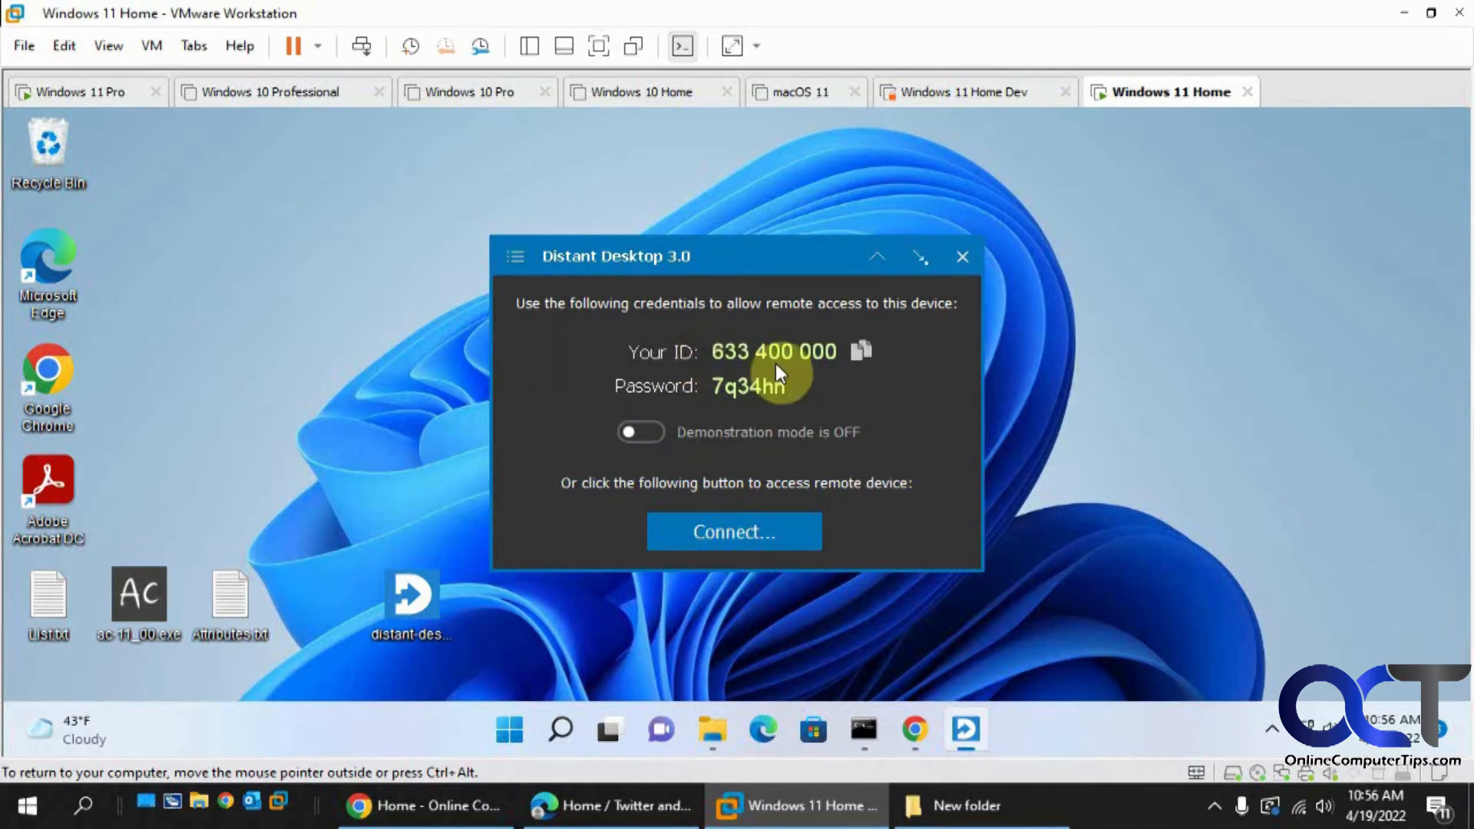
click(863, 349)
Run distant-desktop.exe from New folder on the host PC, allow it to make changes, and start a new connection.
click(959, 805)
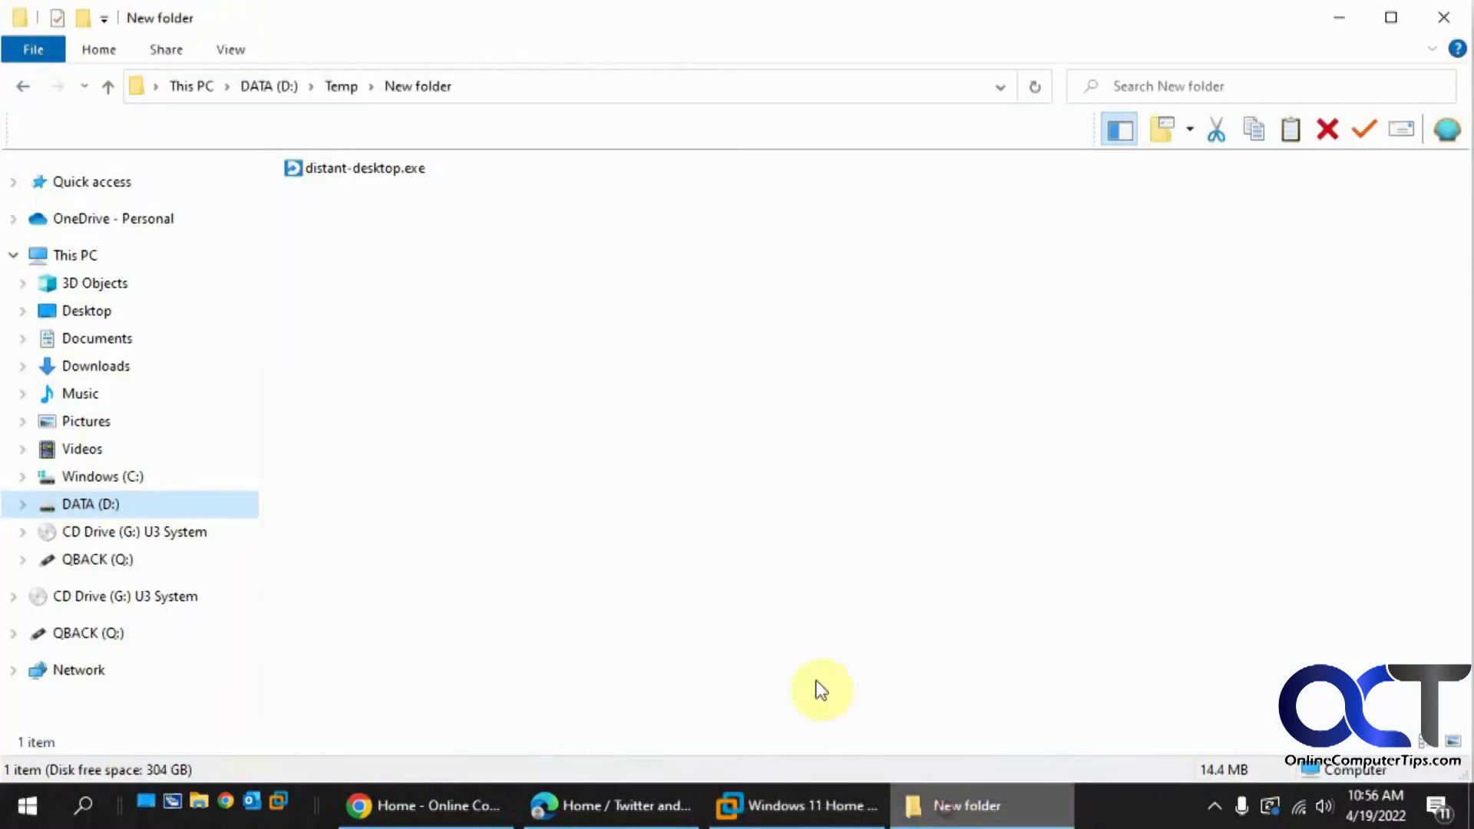
double_click(367, 169)
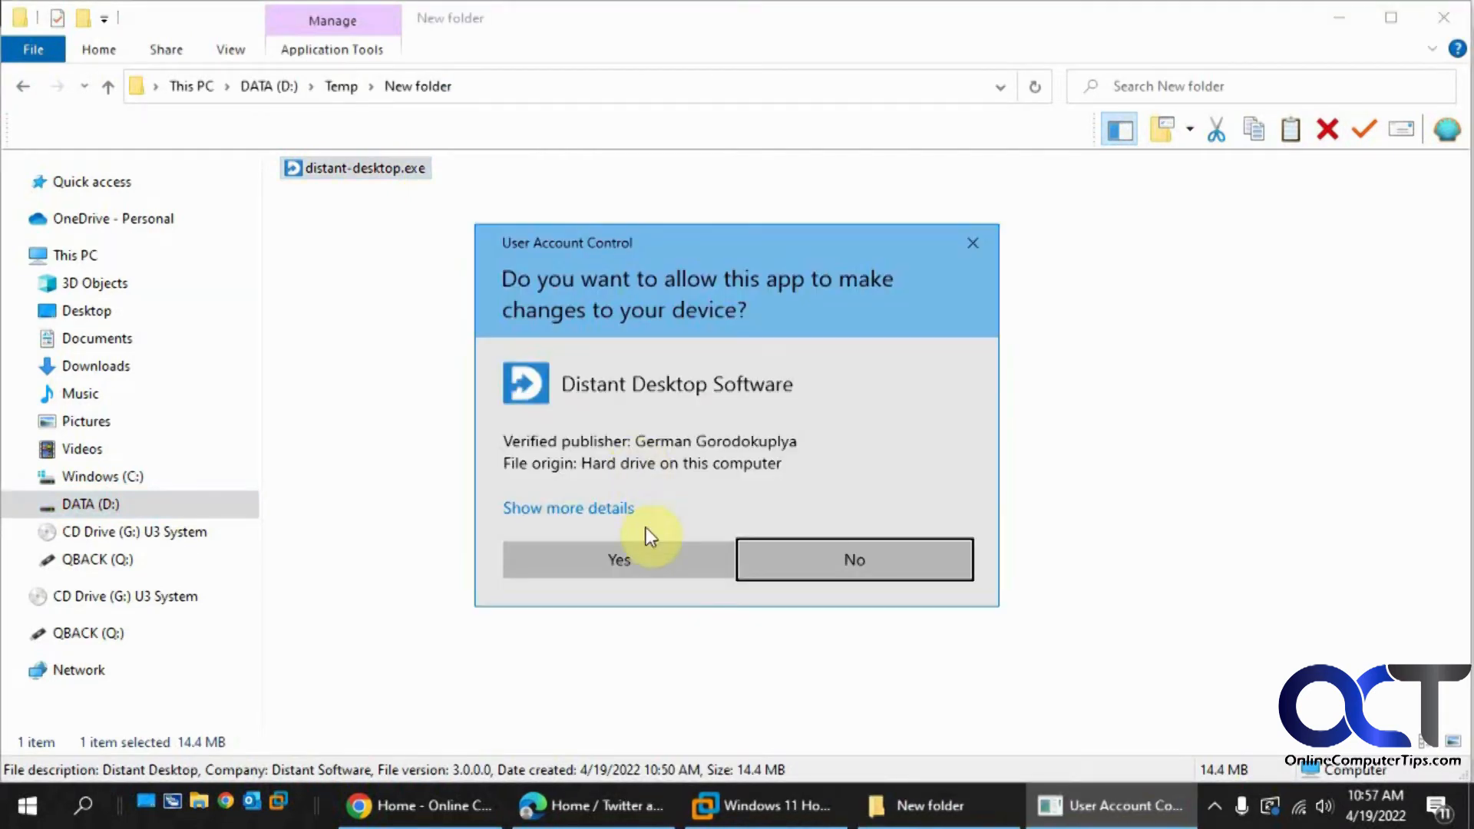
click(634, 558)
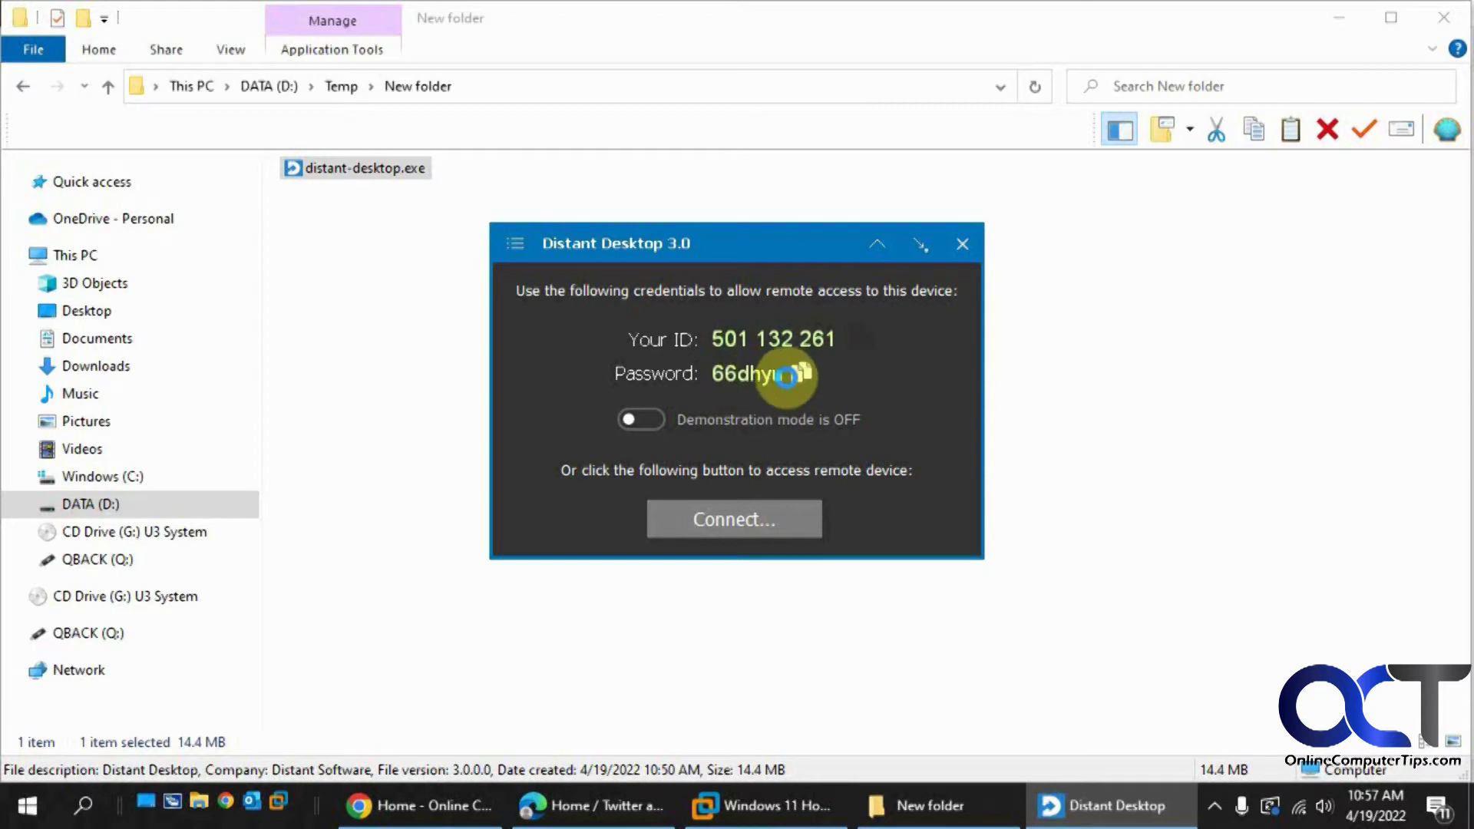
click(726, 520)
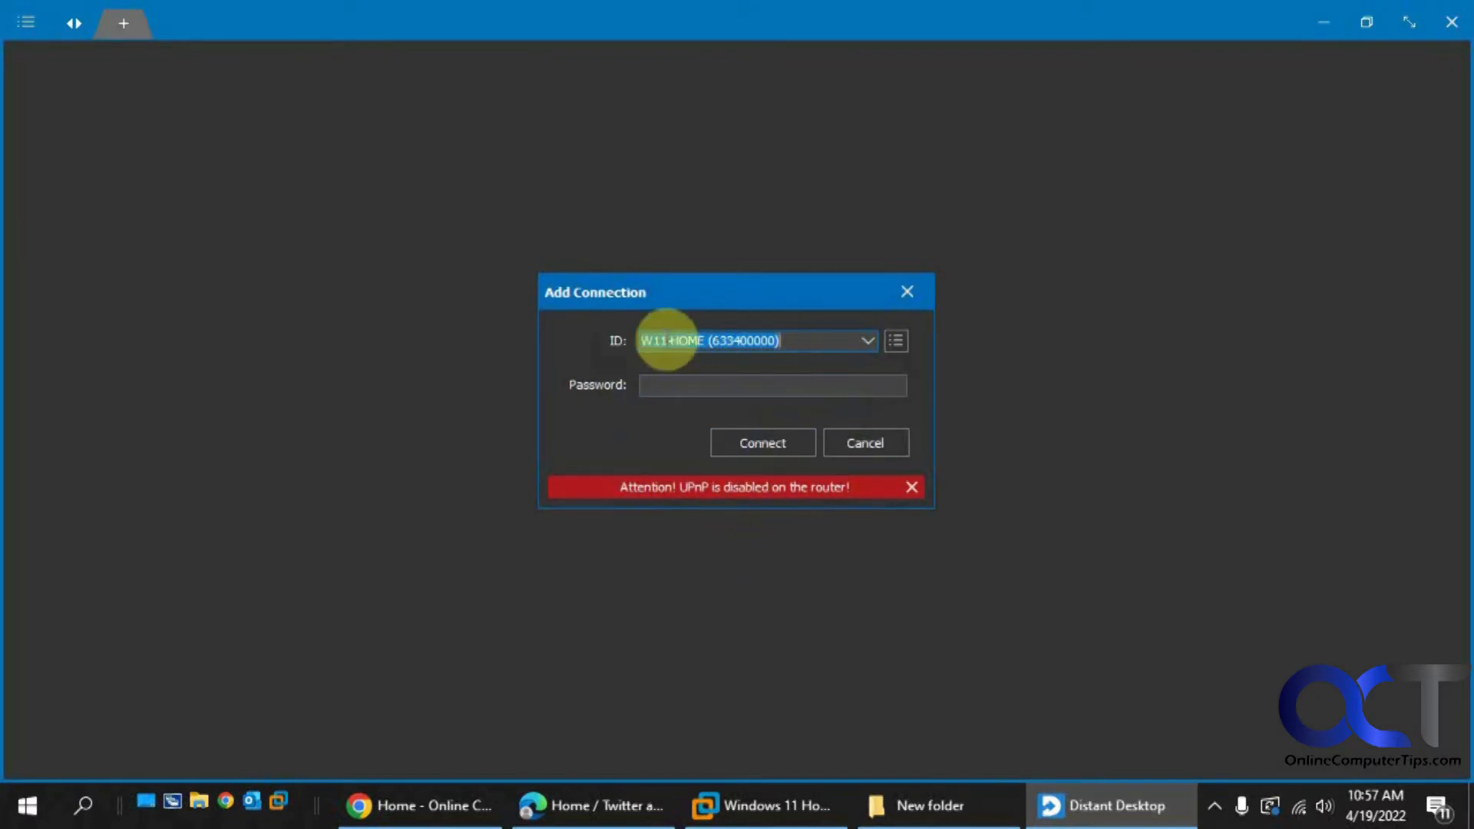
Examine the saved remote contacts and the list of IDs available for the new connection.
click(893, 342)
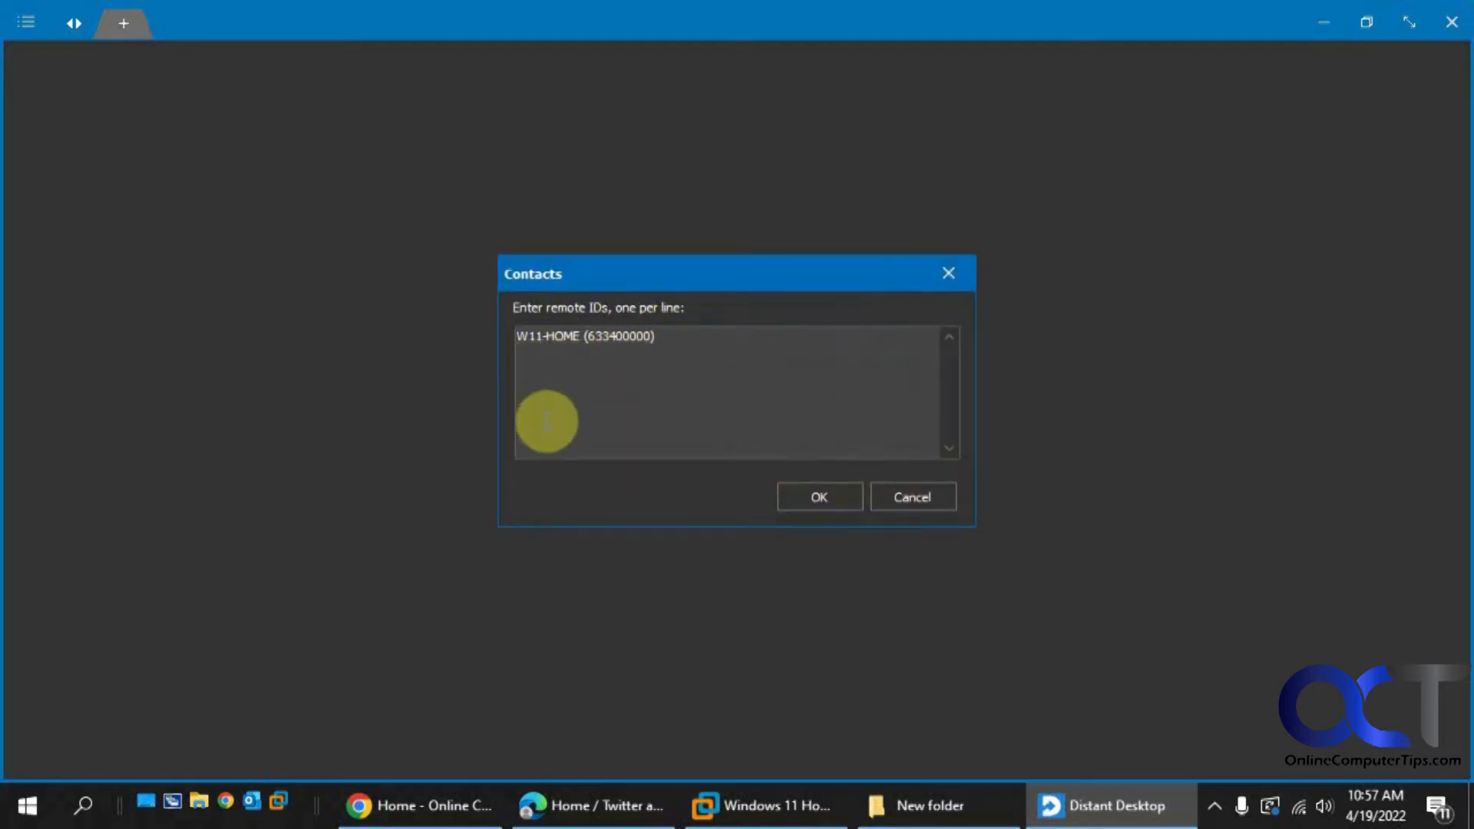
click(912, 497)
click(867, 339)
click(867, 339)
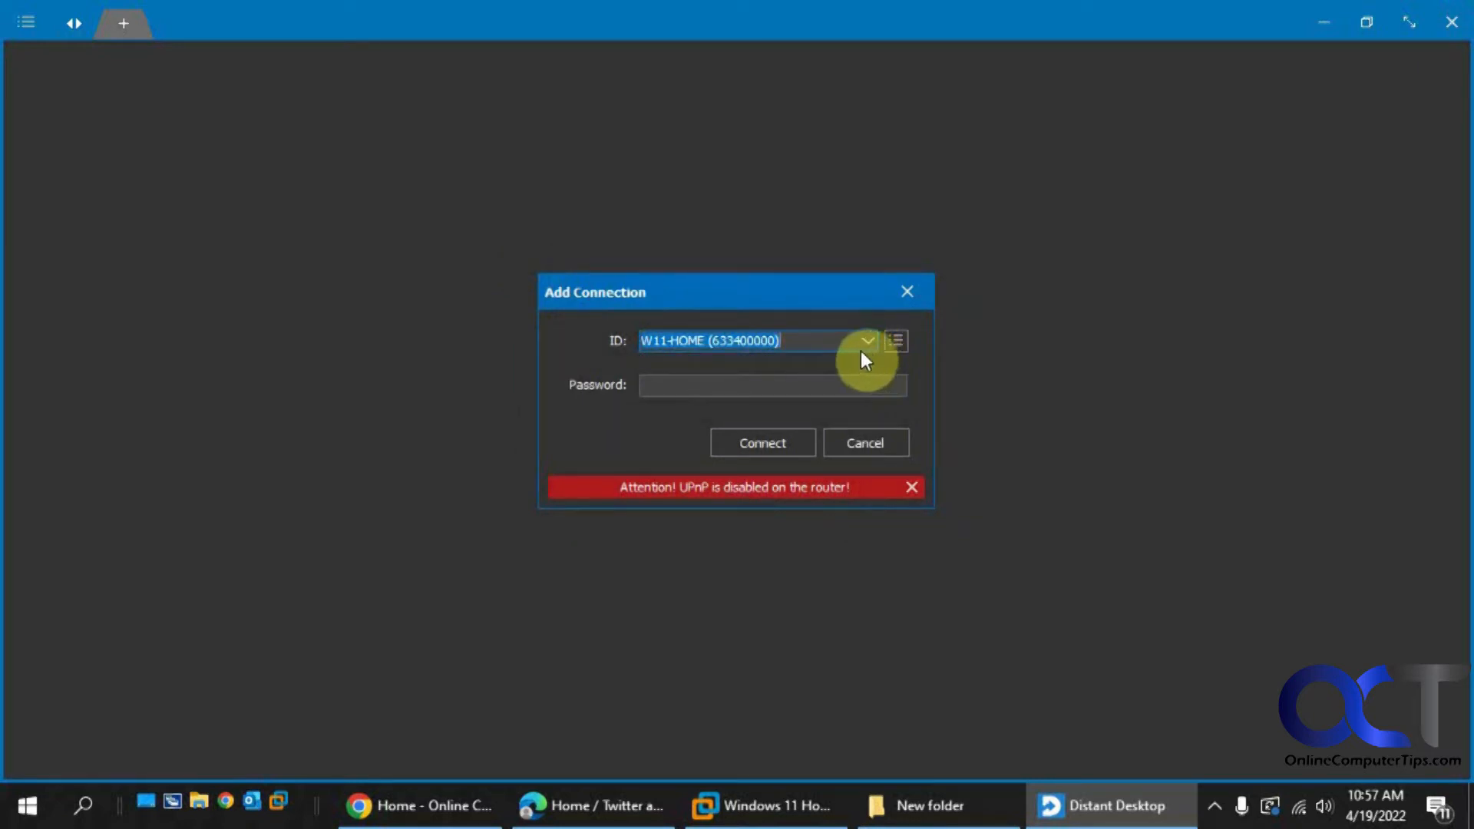
Copy the access password from the virtual machine, paste it into the Password field, and connect to W11-HOME.
click(799, 805)
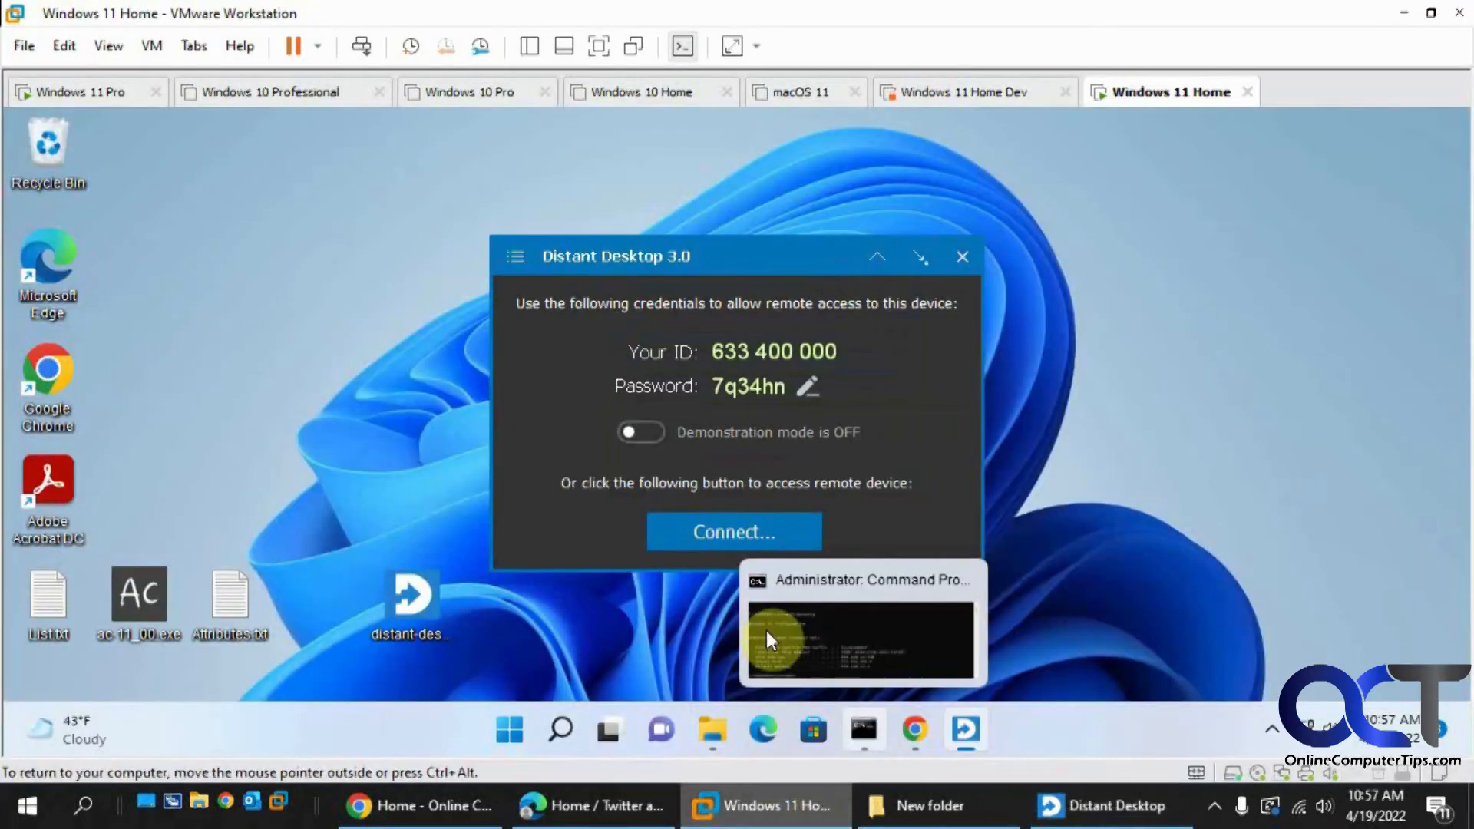
click(803, 388)
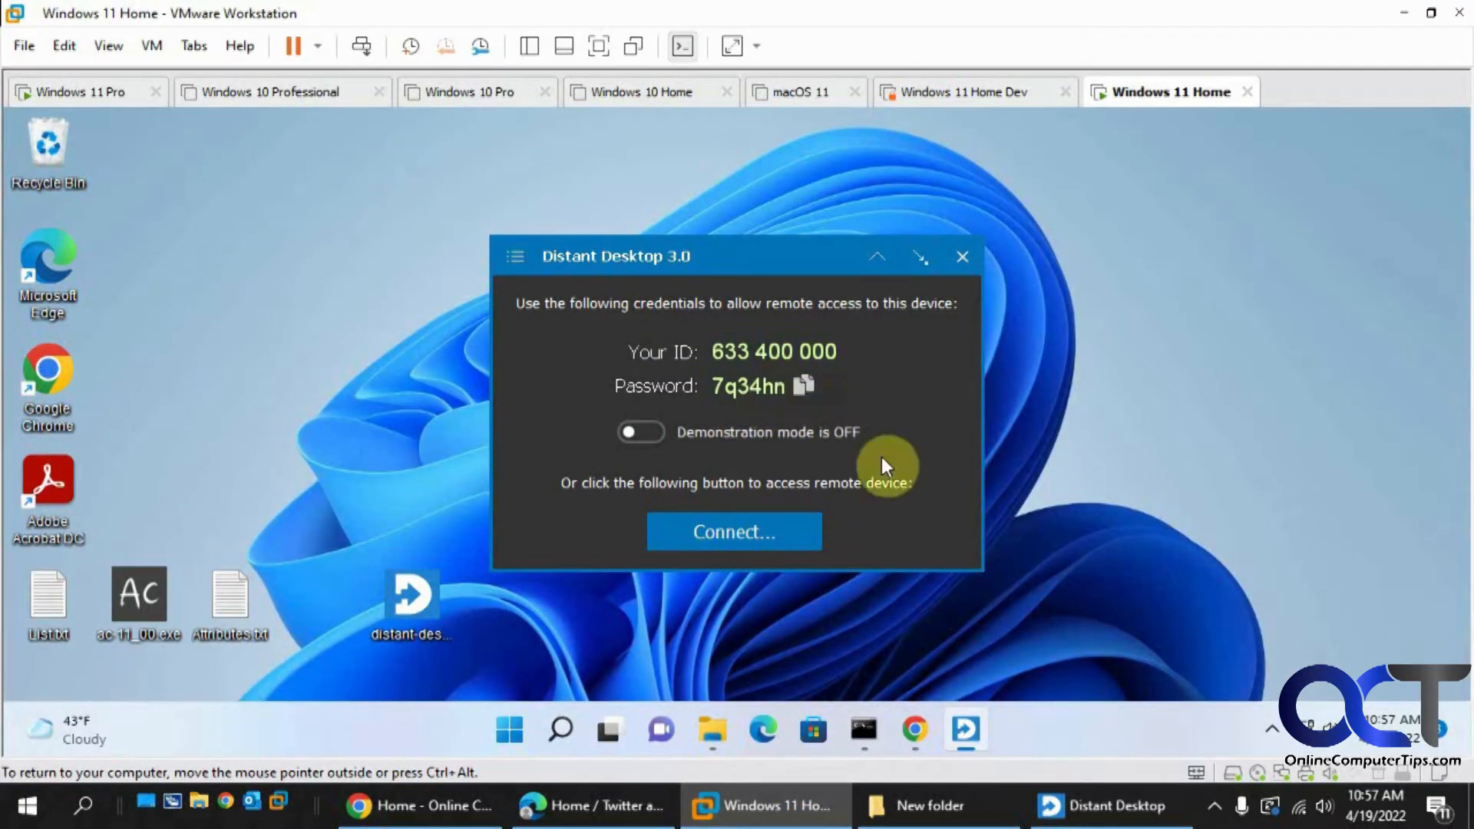
click(1086, 802)
right_click(734, 390)
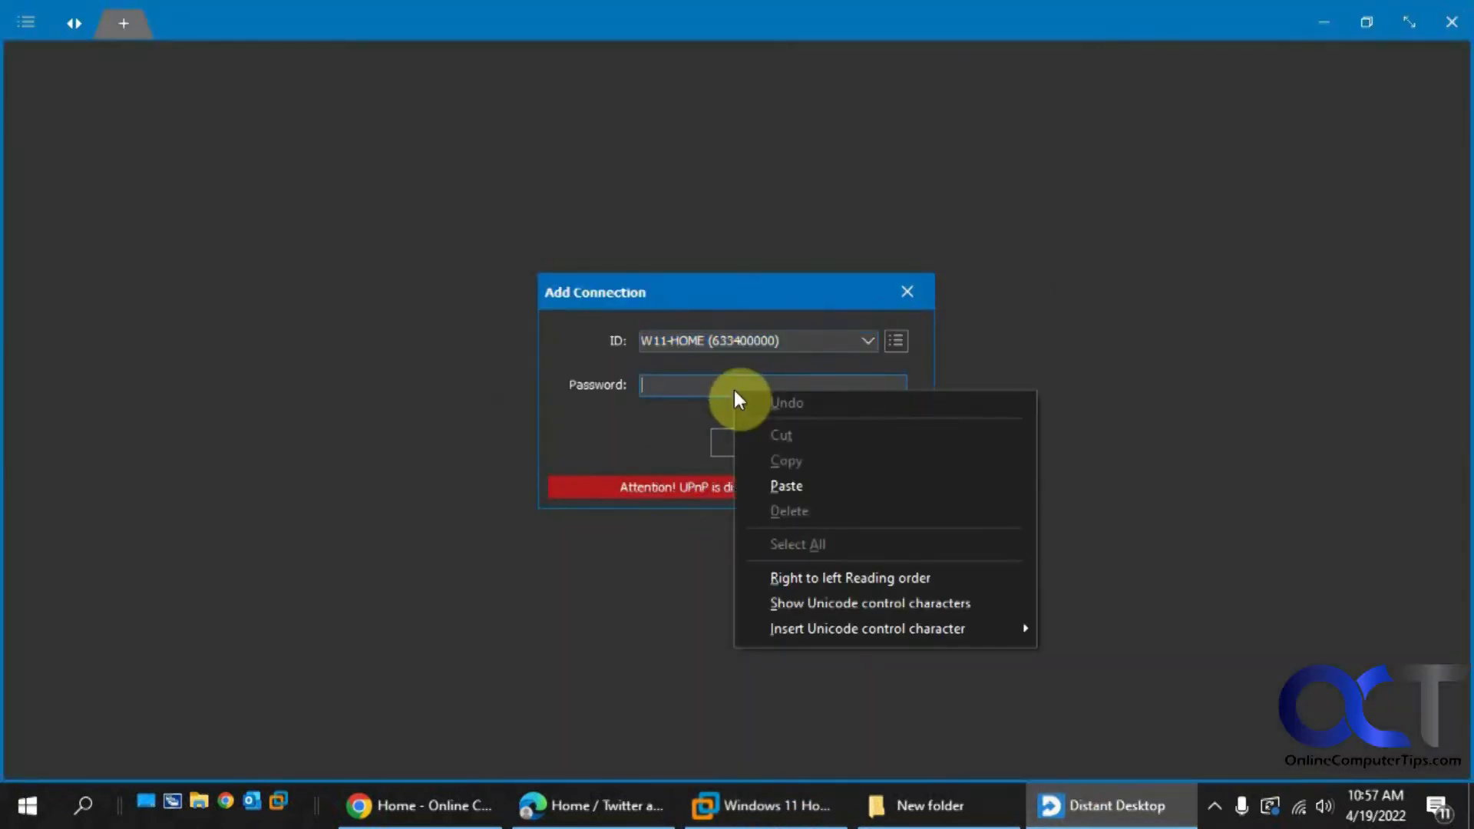
click(804, 485)
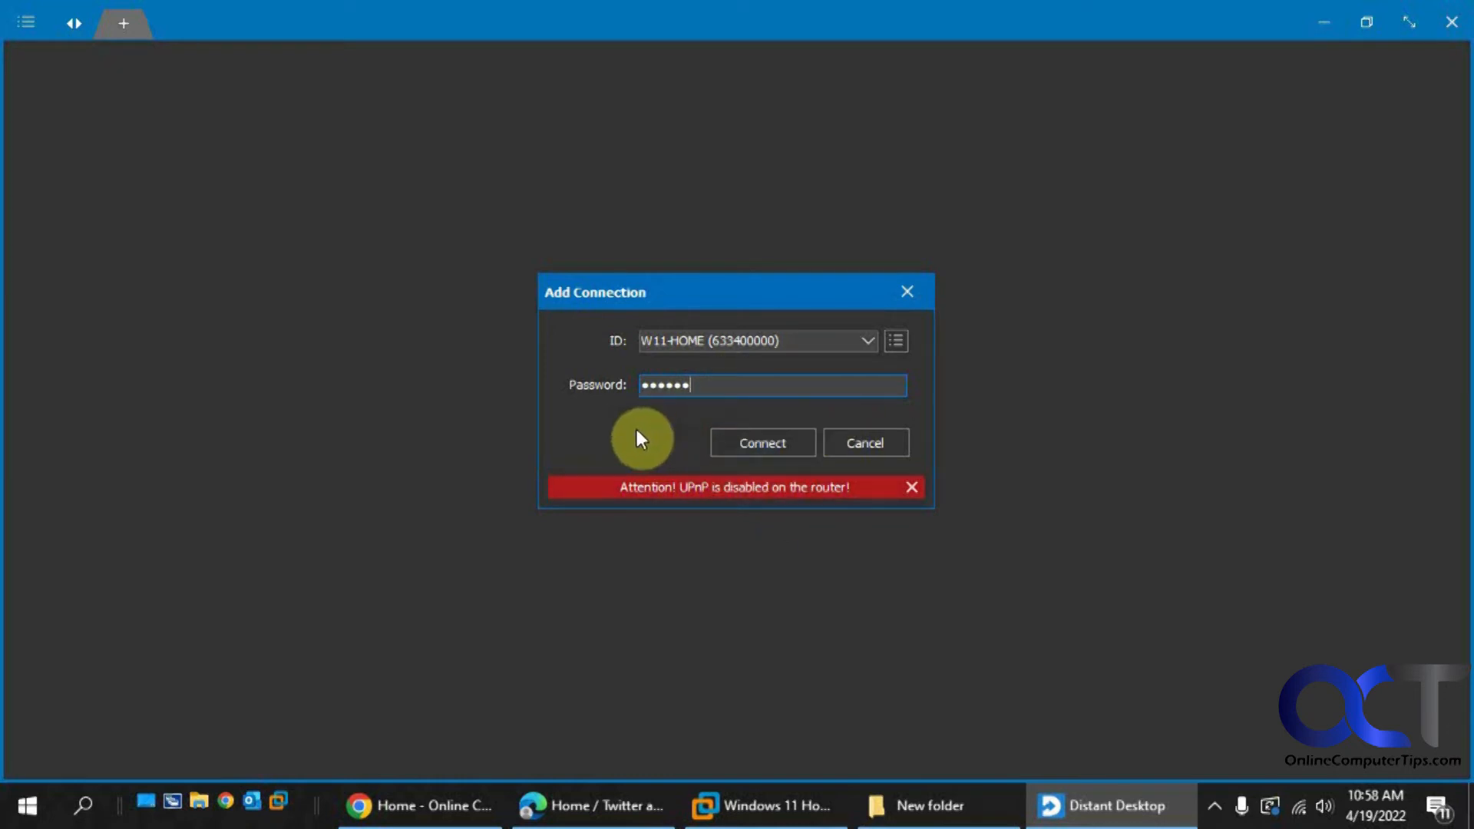
click(764, 442)
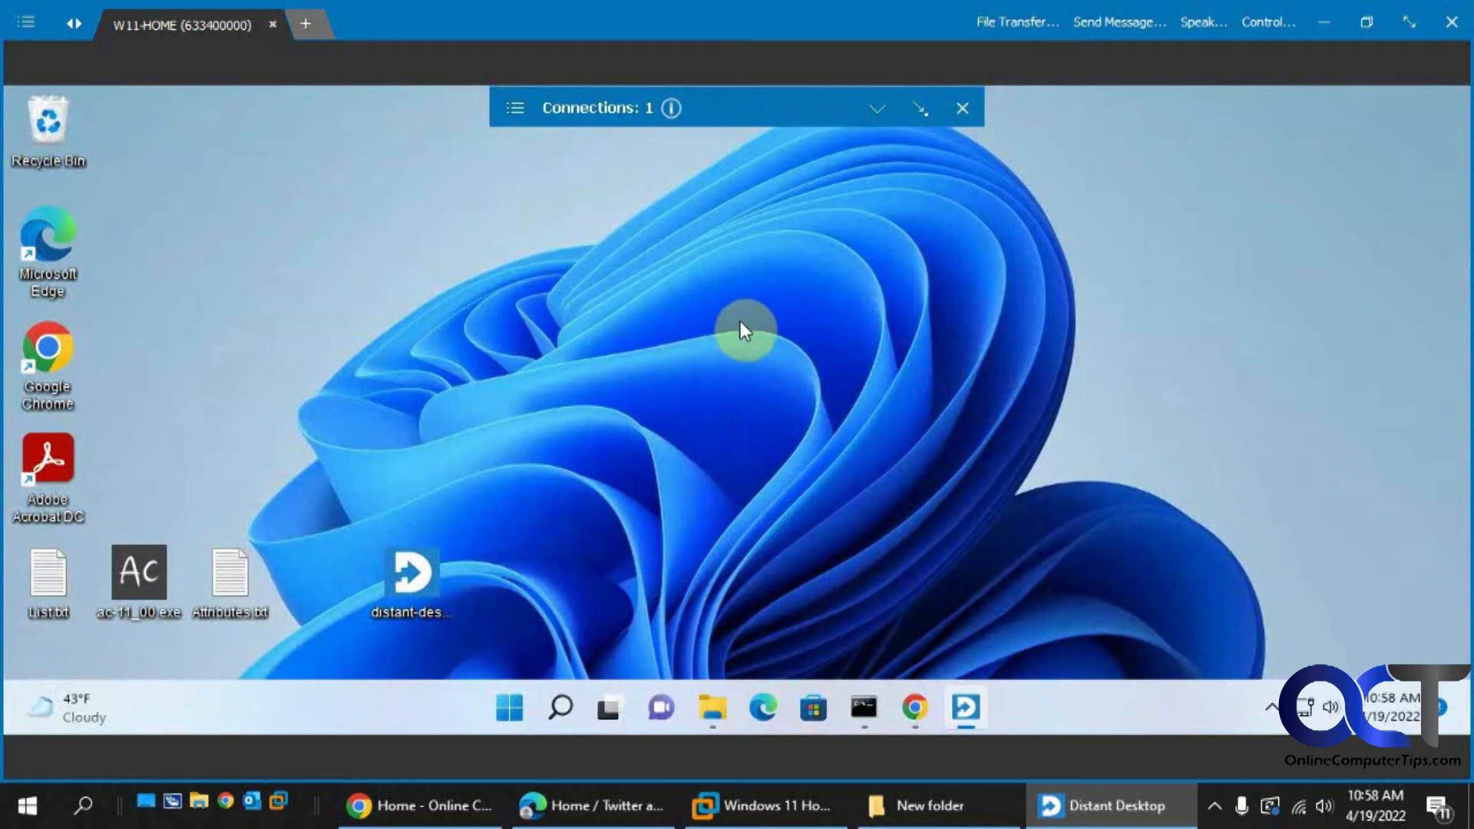
Move the distant-desktop.exe icon beside Attributes.txt on the remote desktop.
double_click(238, 587)
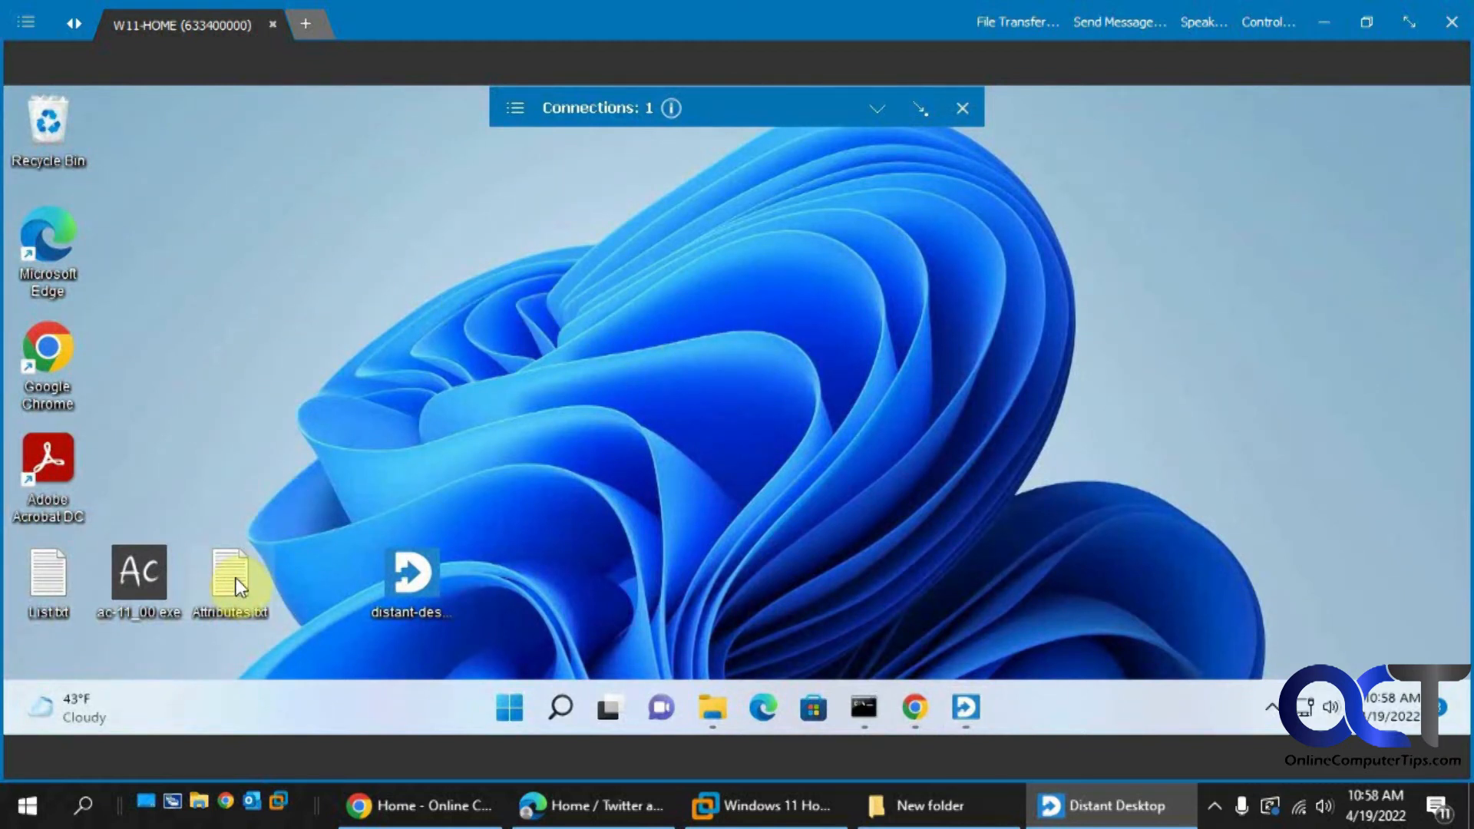
mouse_move(236, 578)
mouse_down()
mouse_move(330, 440)
mouse_move(217, 580)
mouse_up()
drag(397, 587, 337, 582)
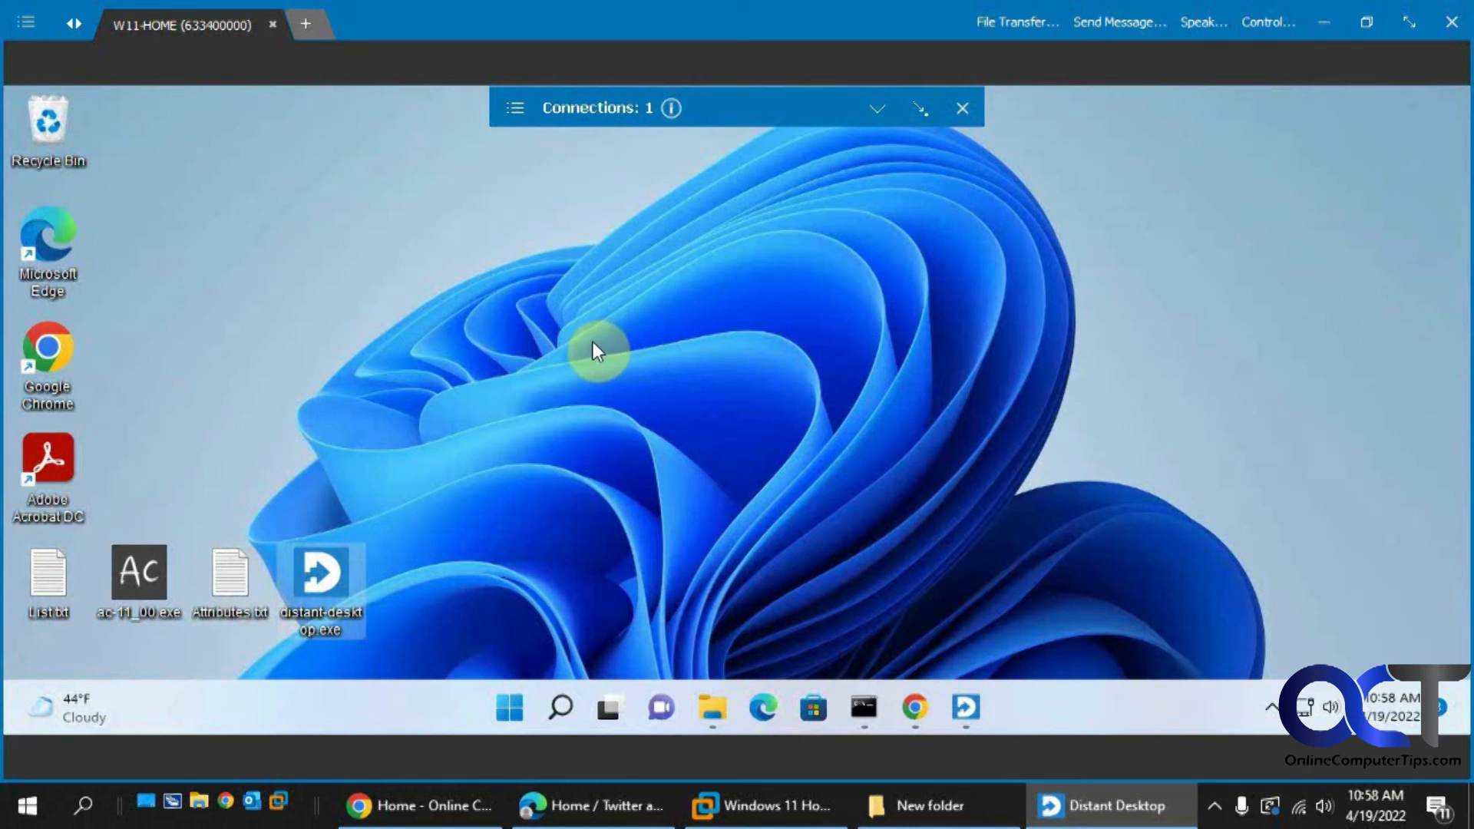
Review the connection menu on the remote PC and the available file transfer options.
click(514, 102)
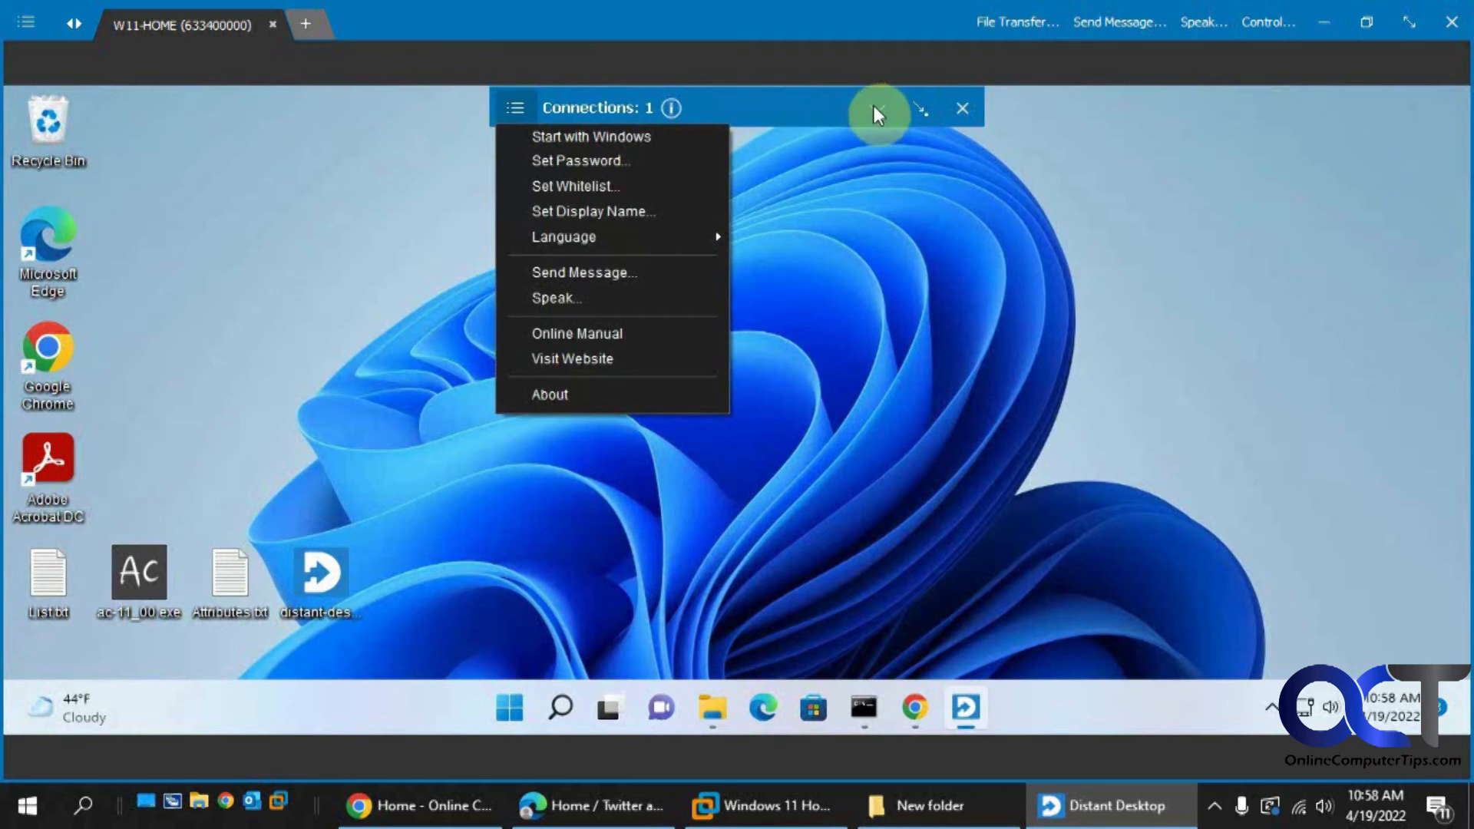
click(870, 192)
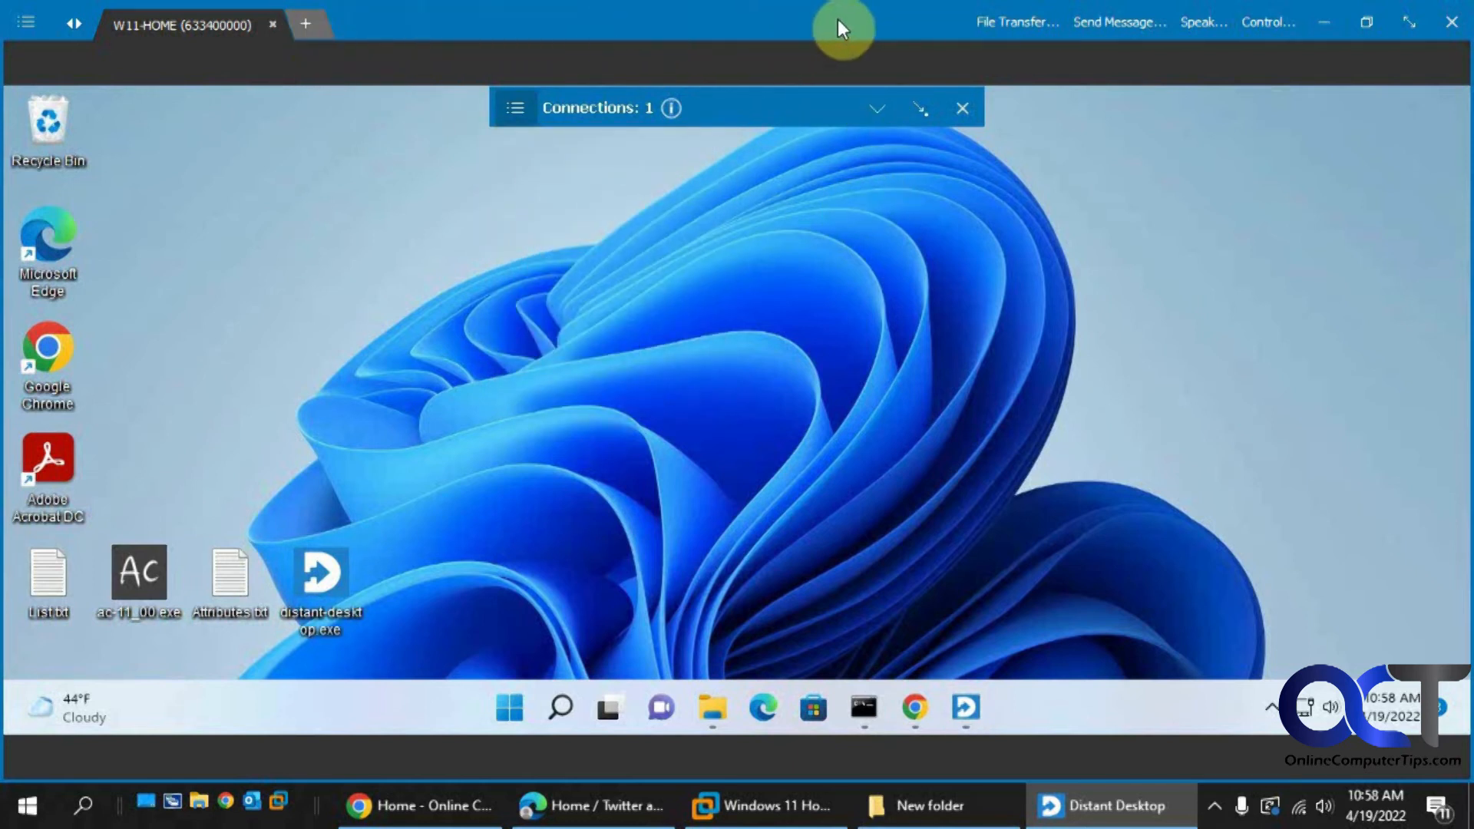
click(1008, 27)
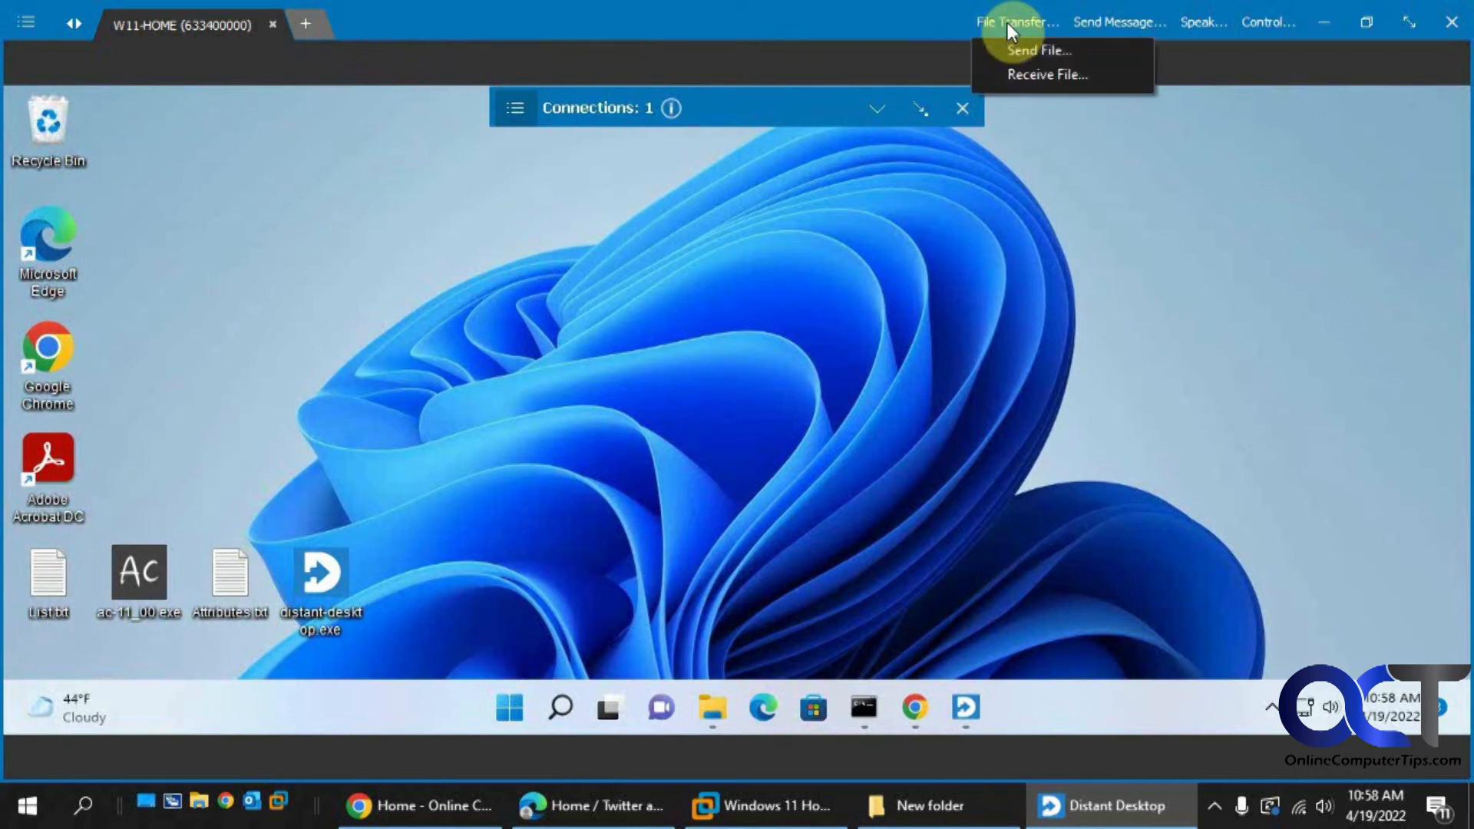
Send the chat message "hi" to W11-HOME and close the chat on both sides.
click(1089, 20)
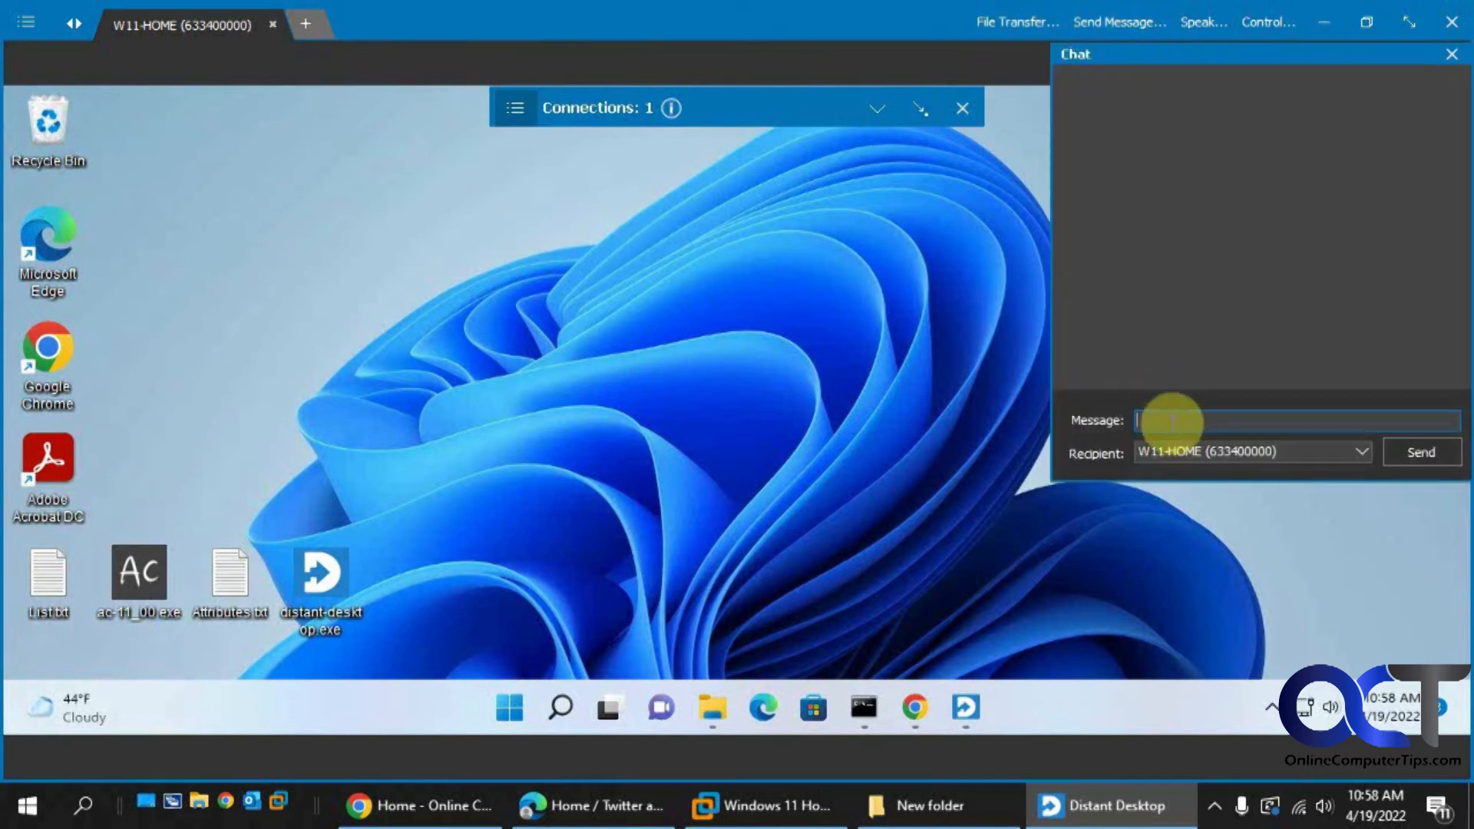
text(hi)
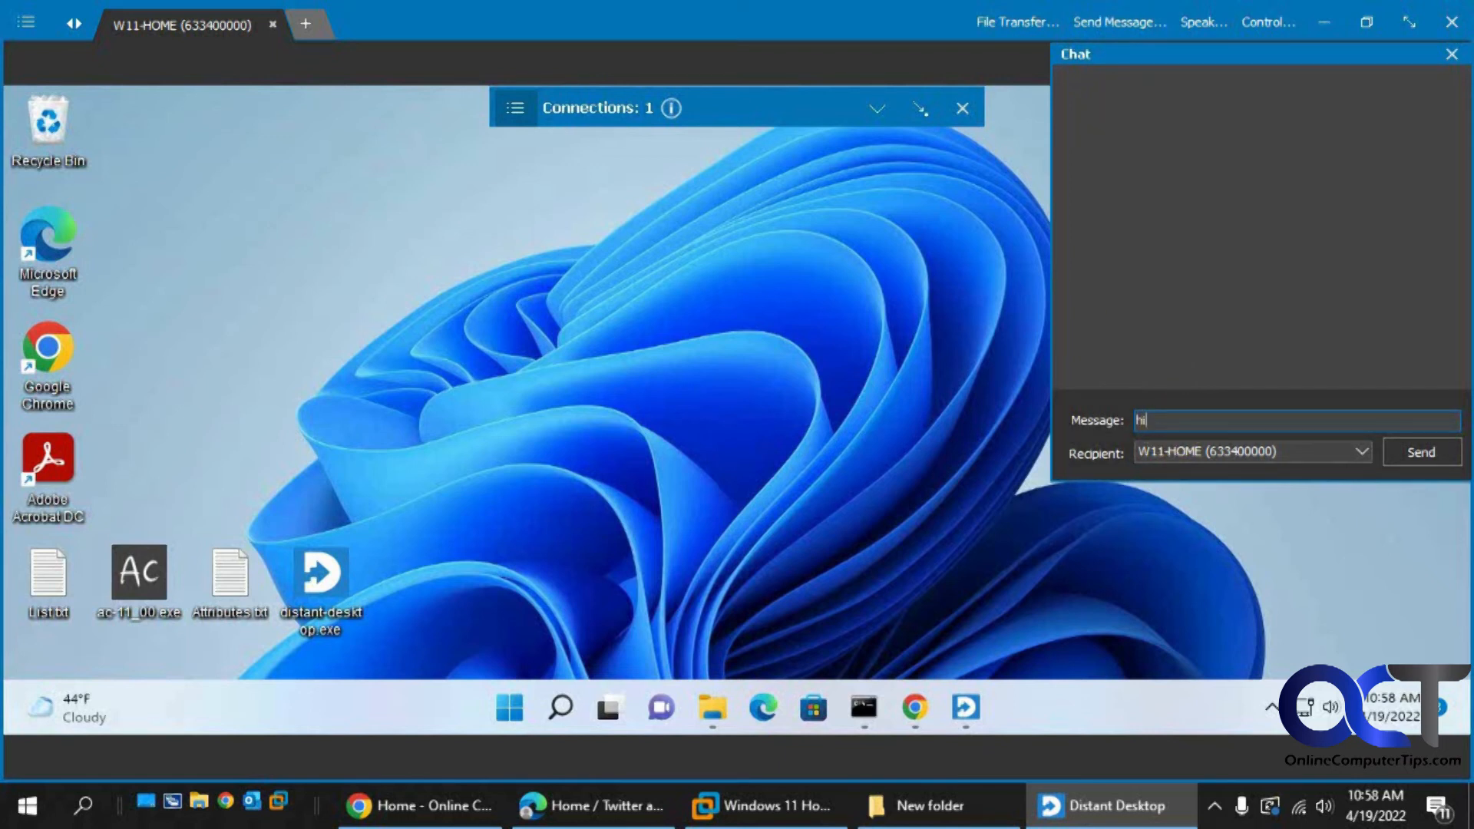
click(1428, 456)
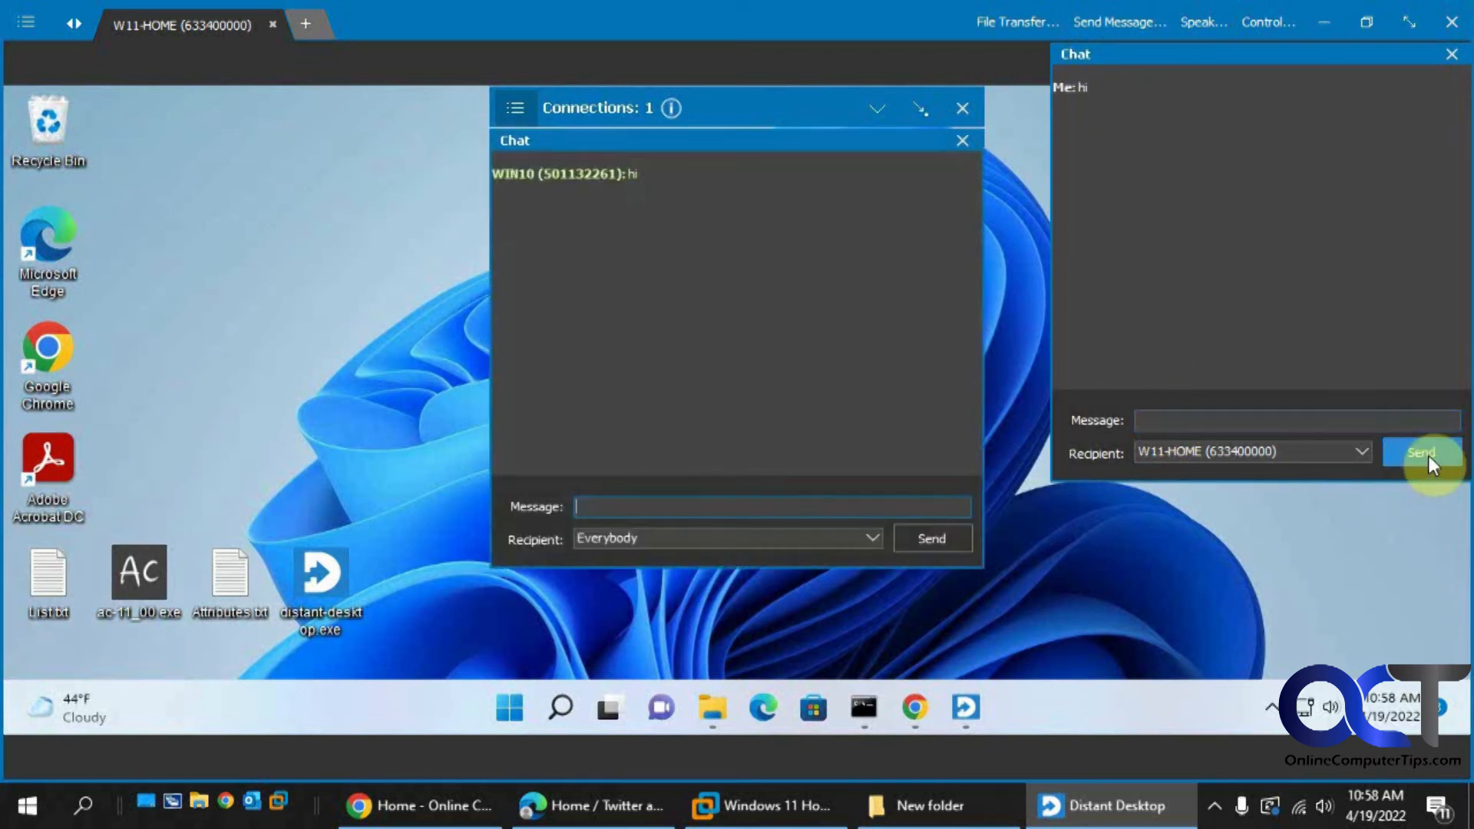
click(962, 141)
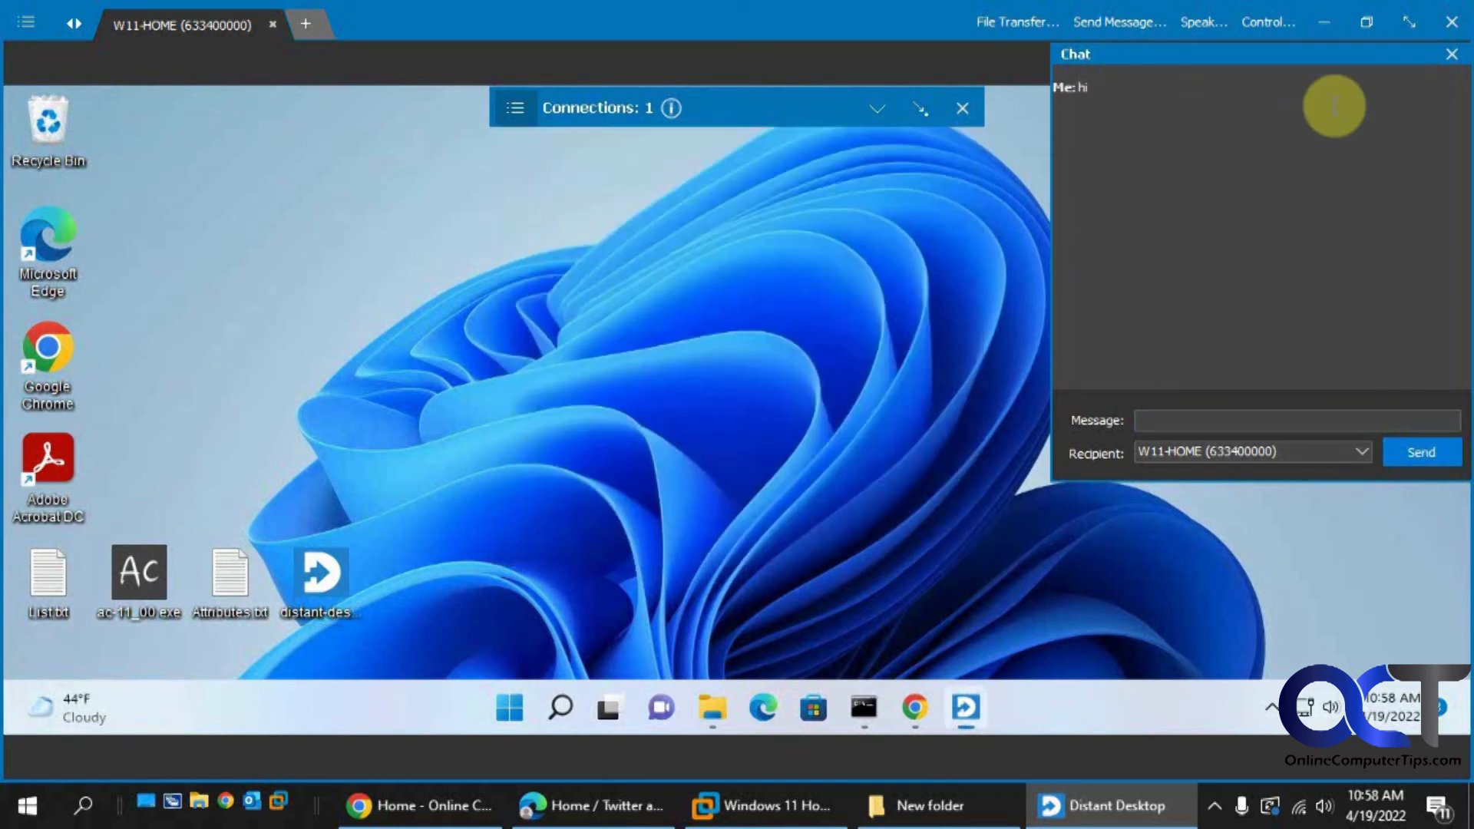
click(1448, 55)
Try starting a voice talk with W11-HOME and end it.
click(1200, 23)
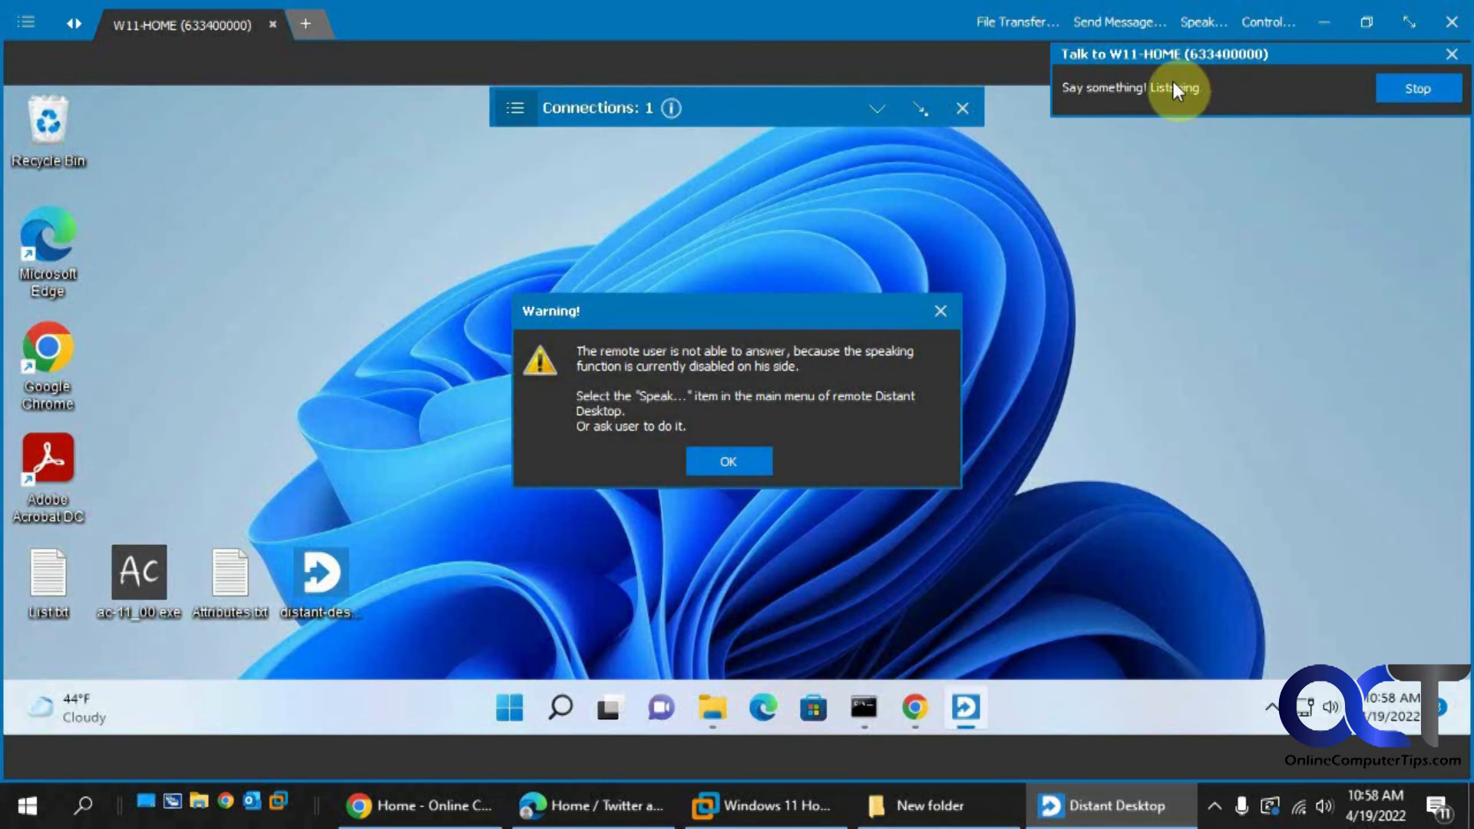
click(941, 311)
click(1379, 99)
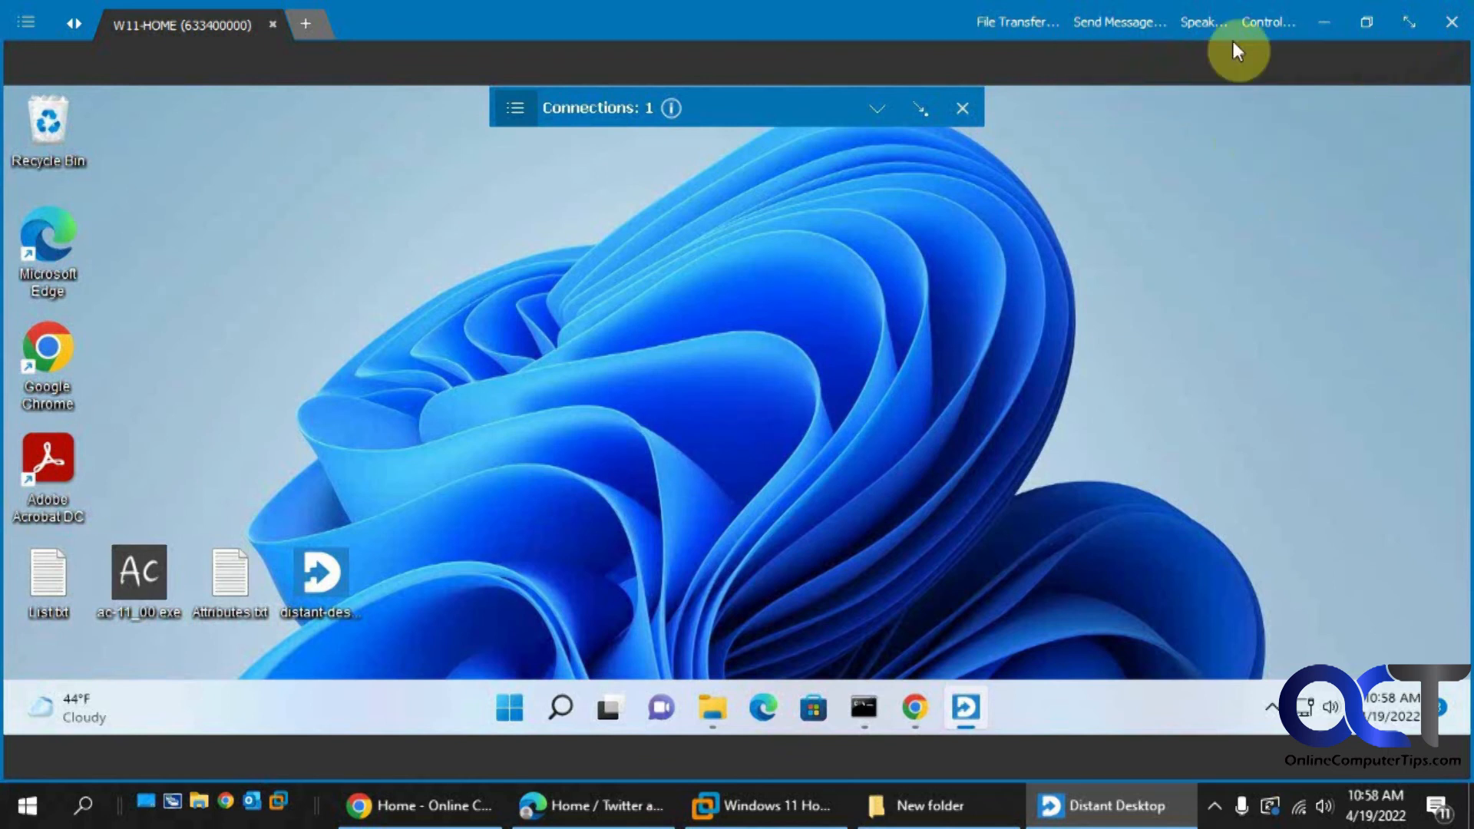
Review the control commands available for the remote PC.
click(1259, 25)
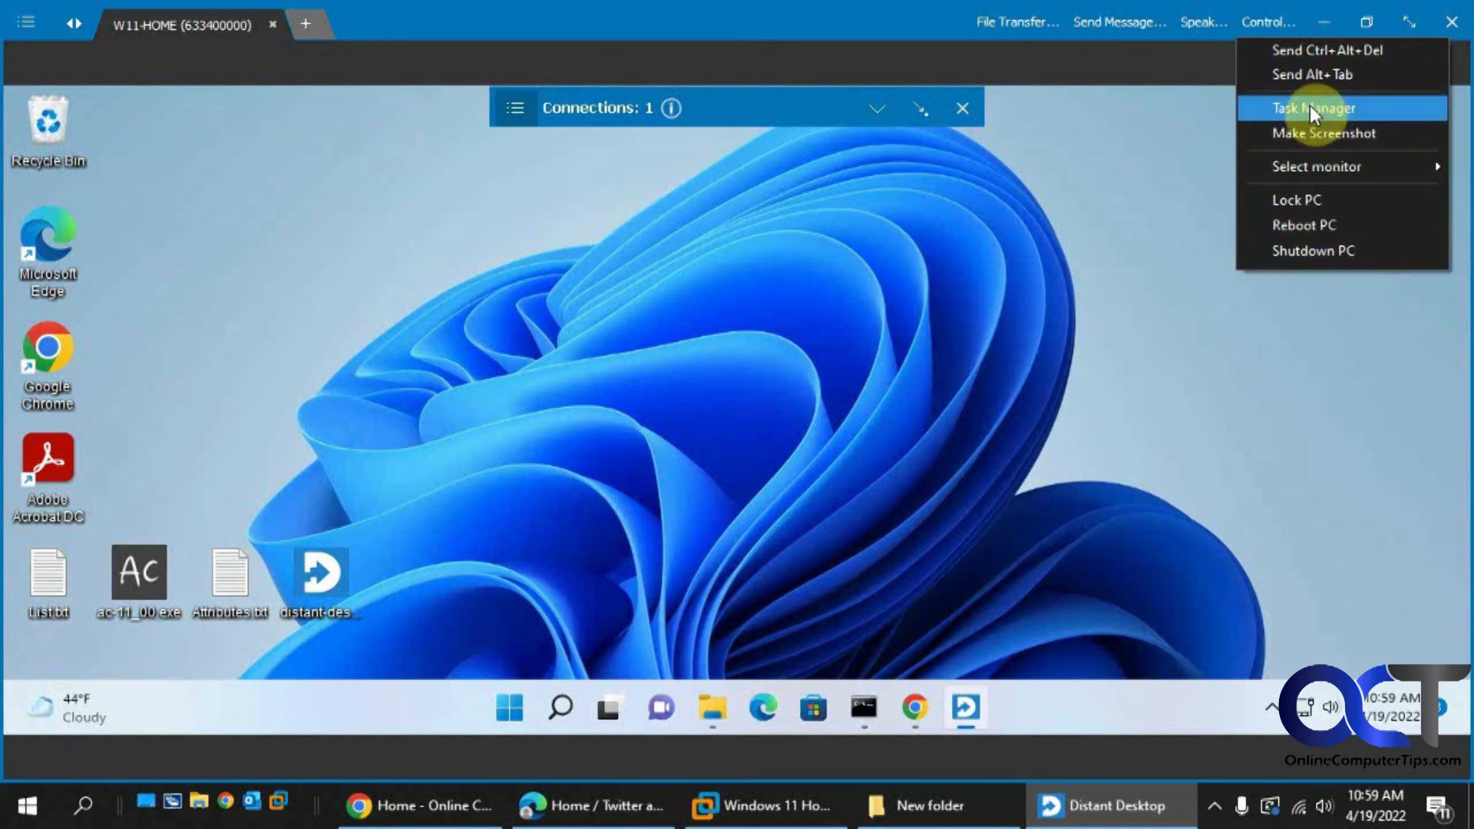
click(1138, 268)
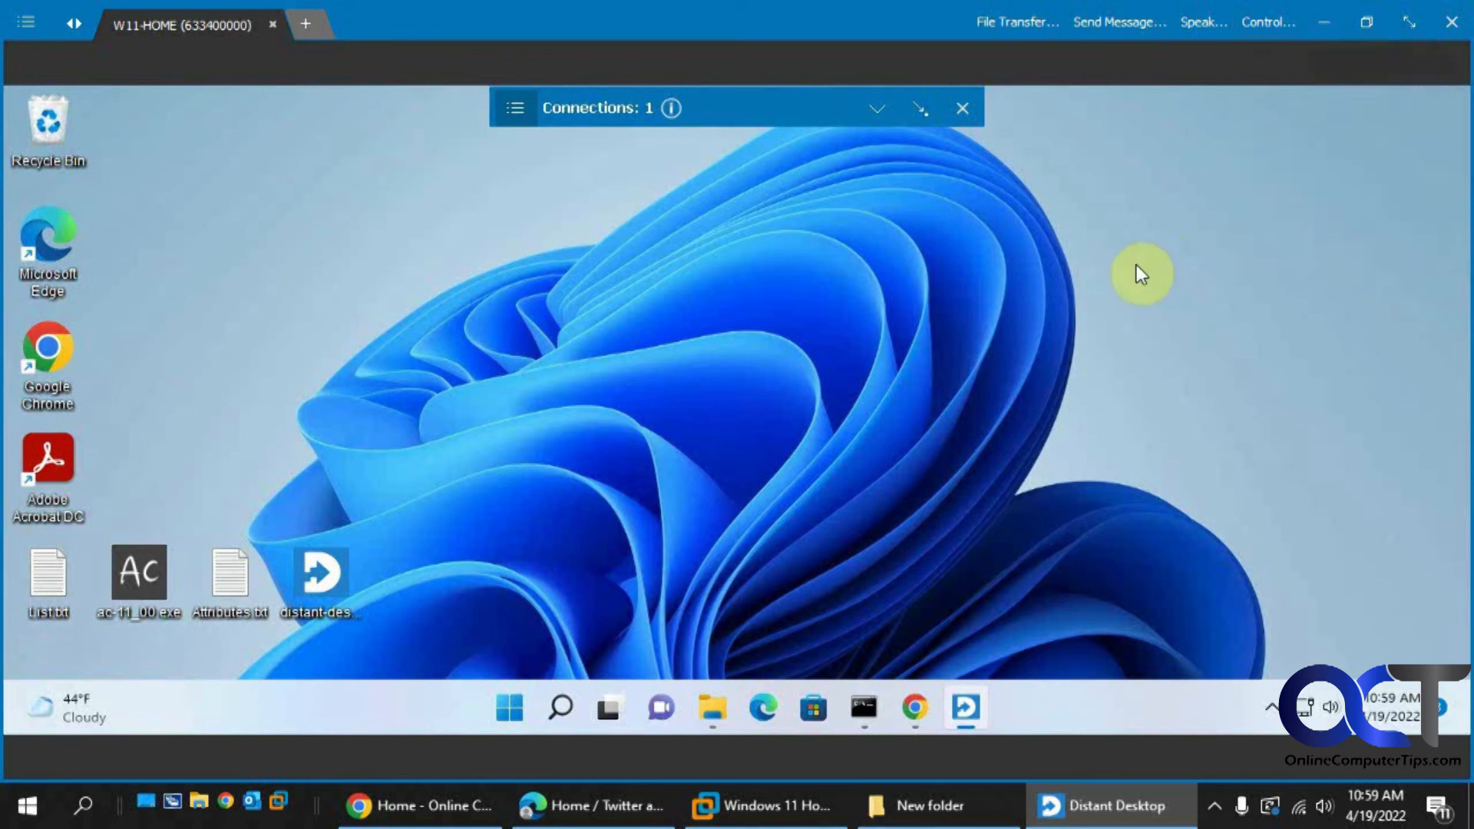